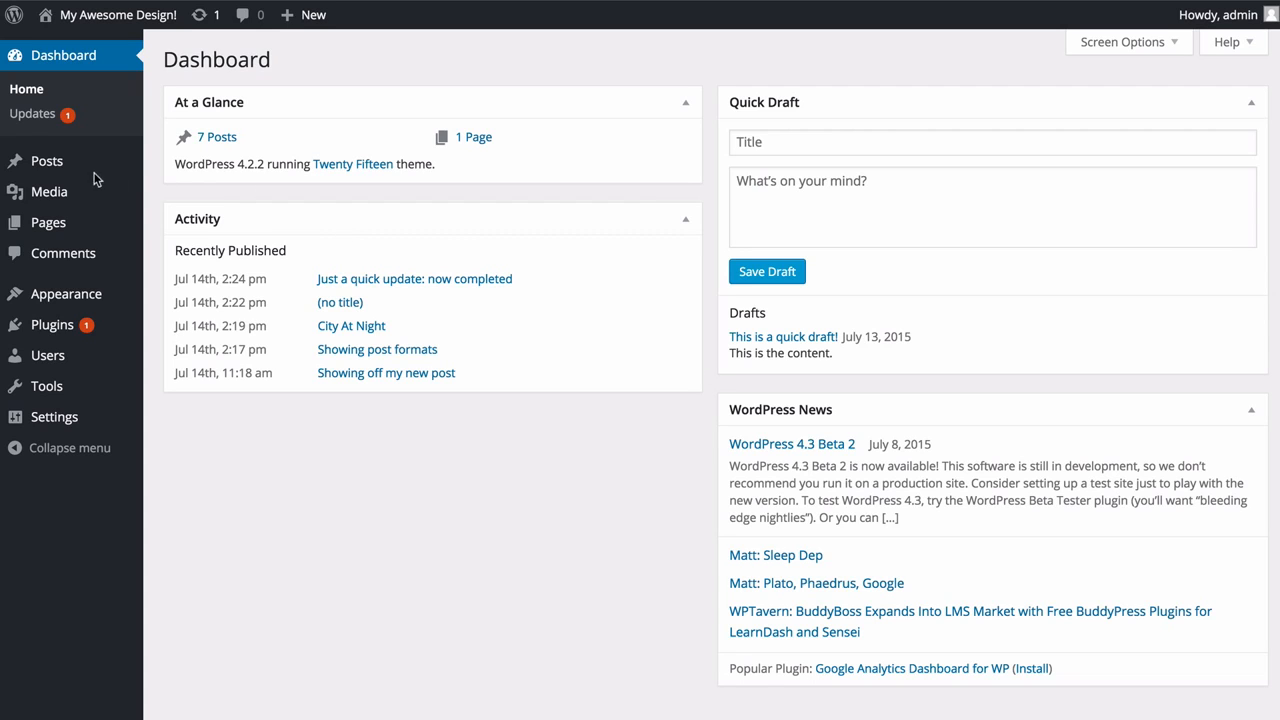
- Open the existing post "Showing post formats" for editing
left_click(47, 162)
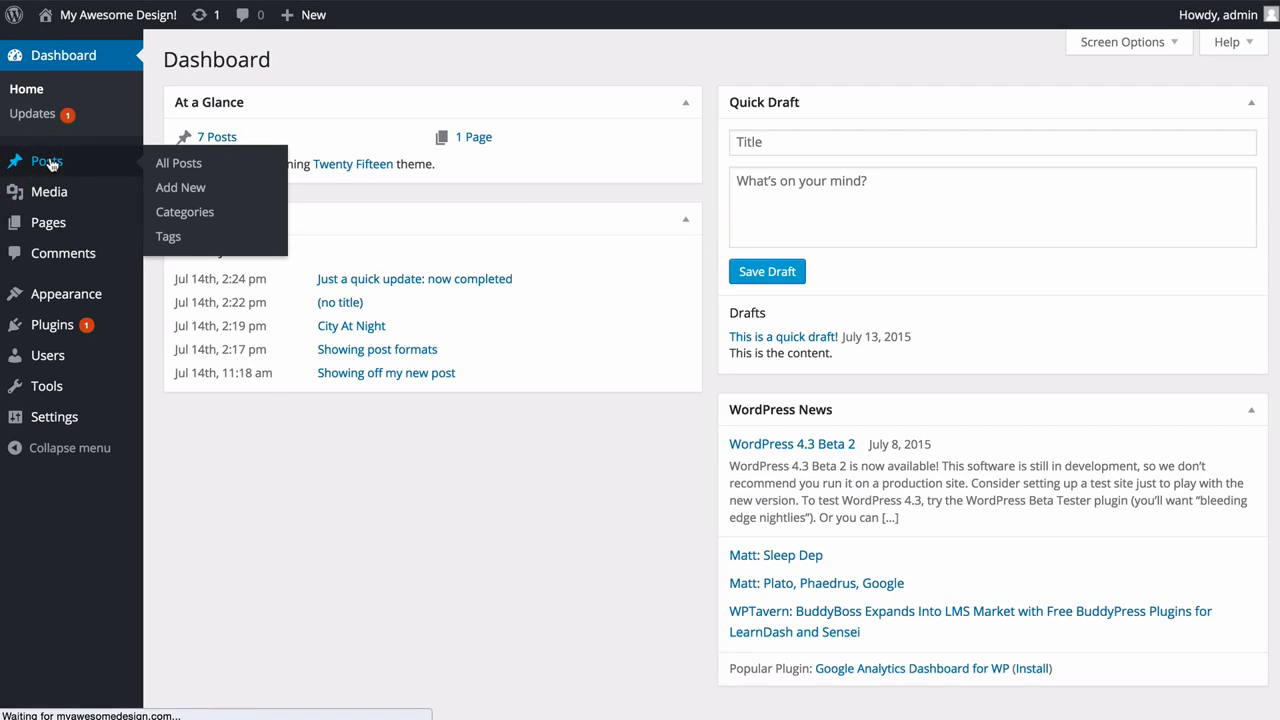
mouse_move(260, 298)
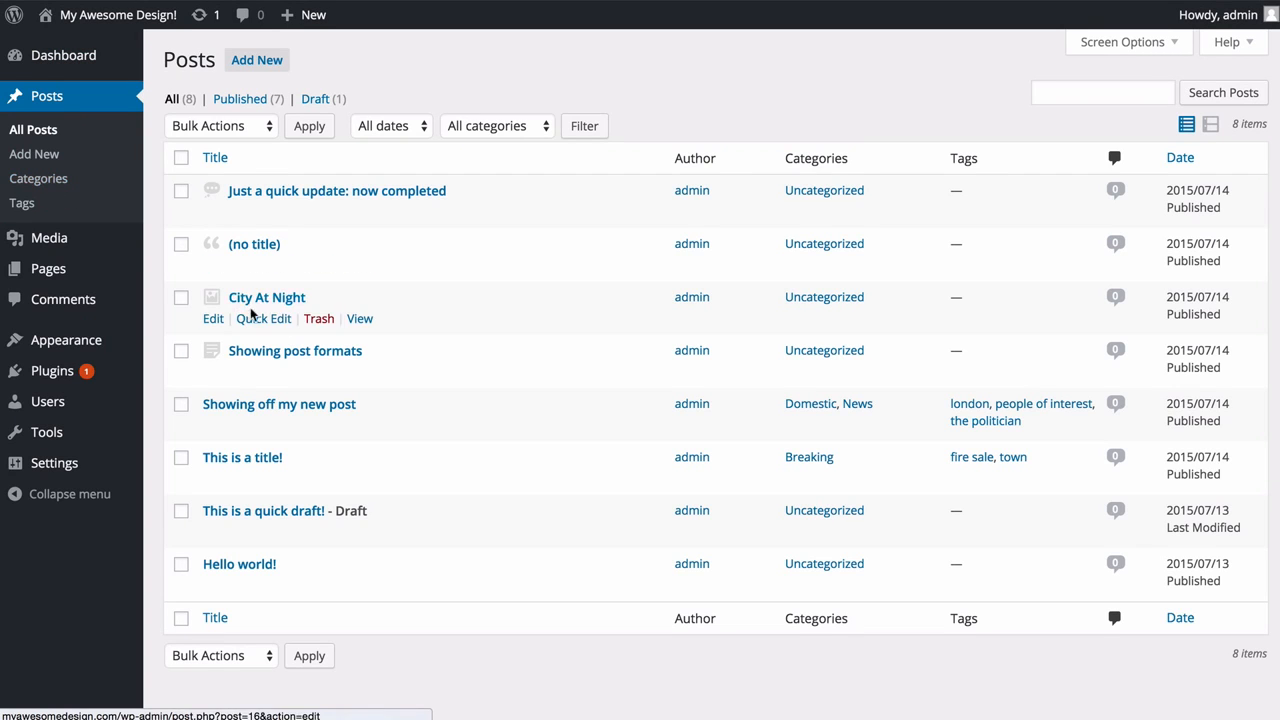
left_click(246, 351)
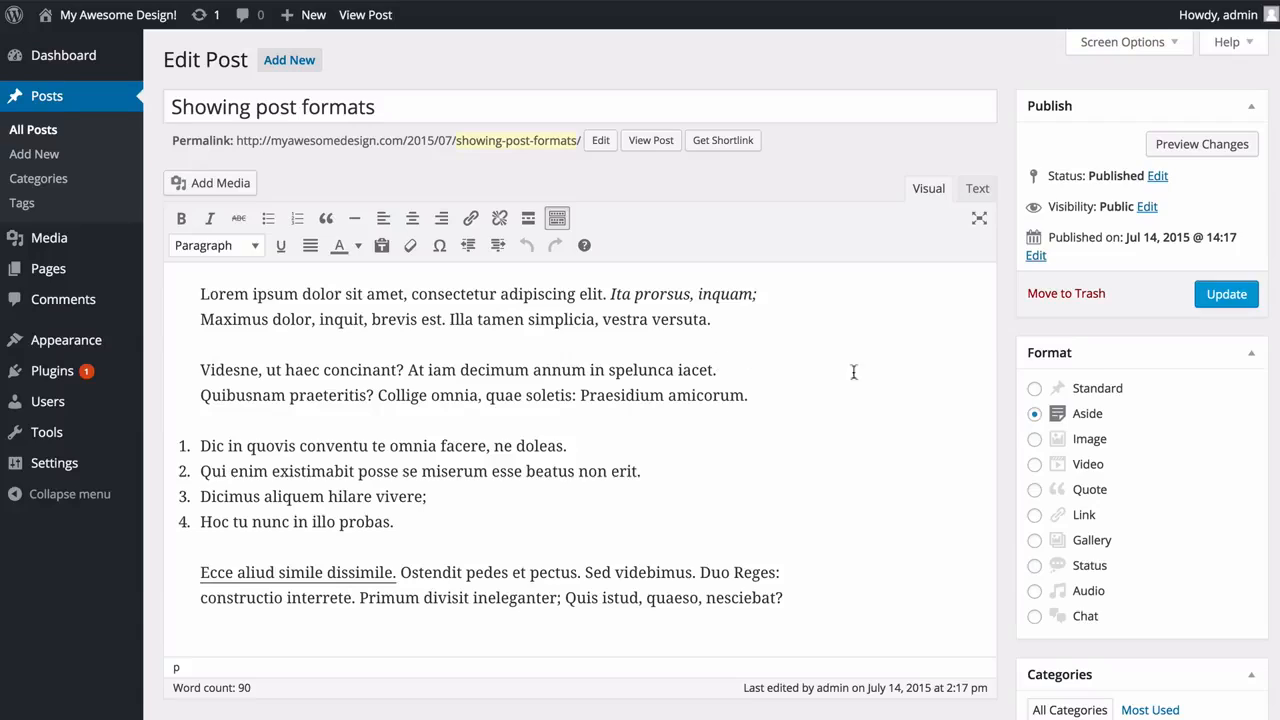
- Add an empty paragraph after the post's first paragraph and upload image3.jpeg from the MyThemeShop folder there
left_click(762, 316)
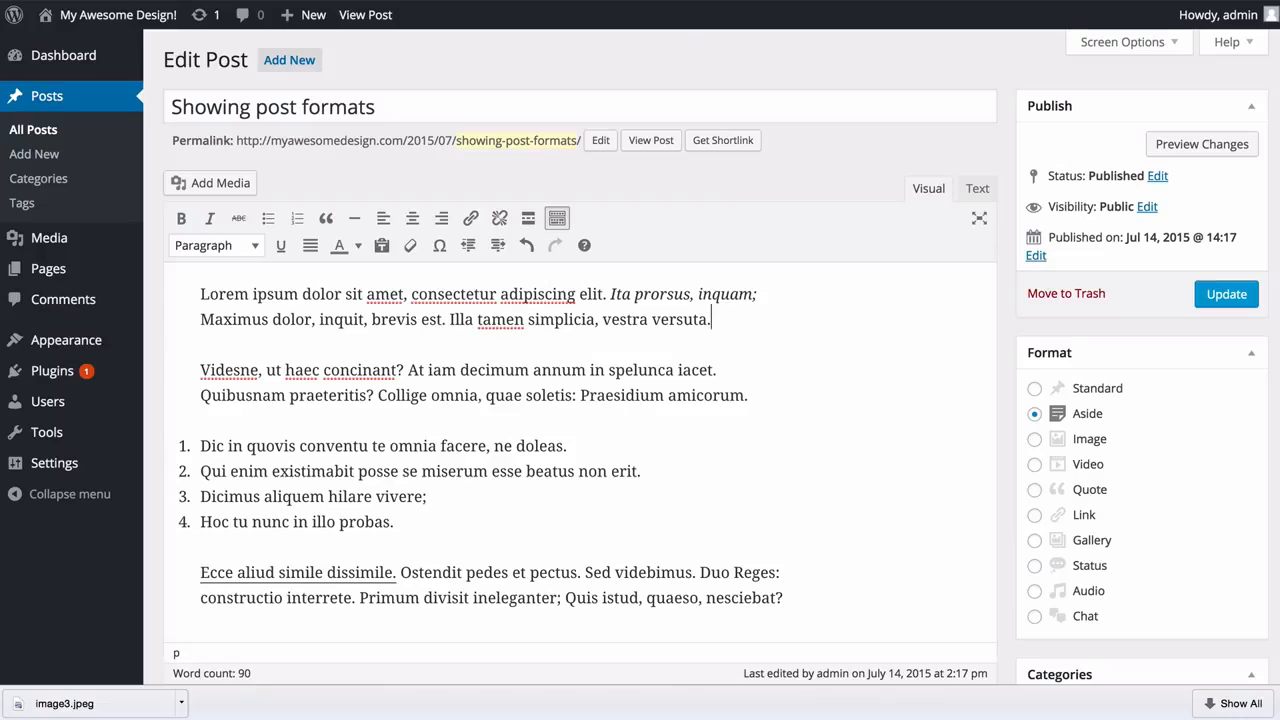
key("Return")
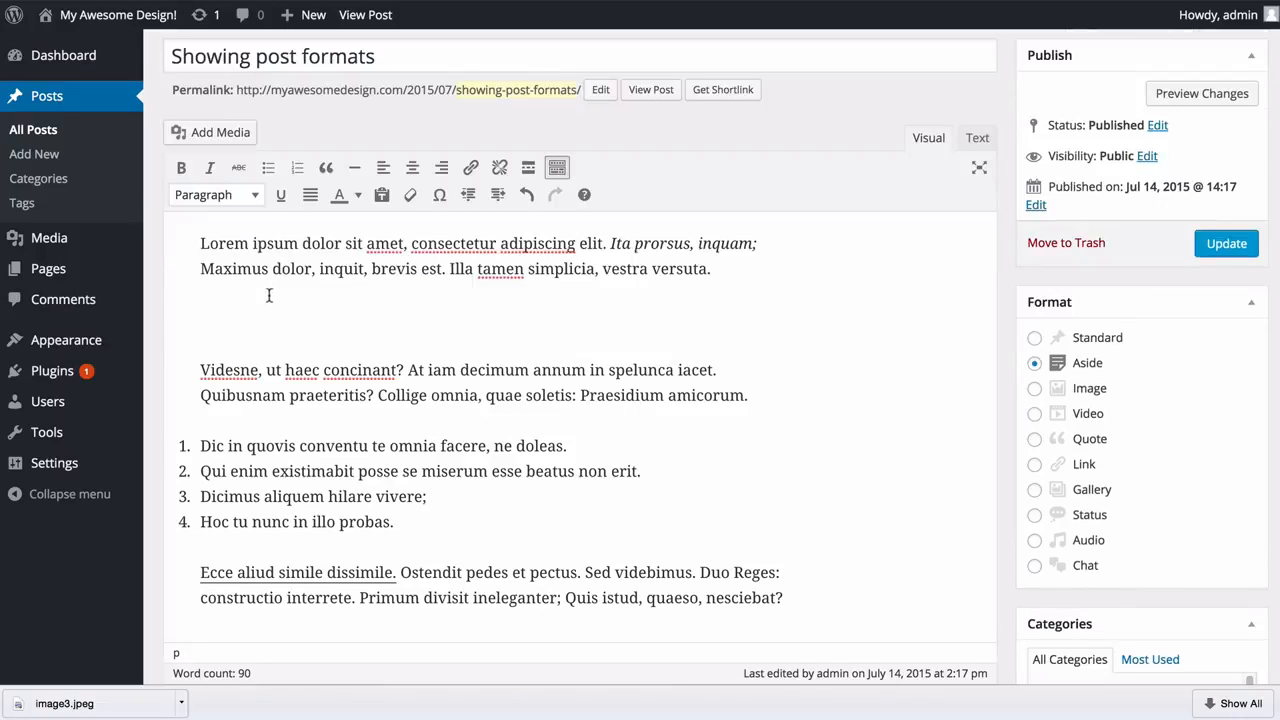
key("super+Tab")
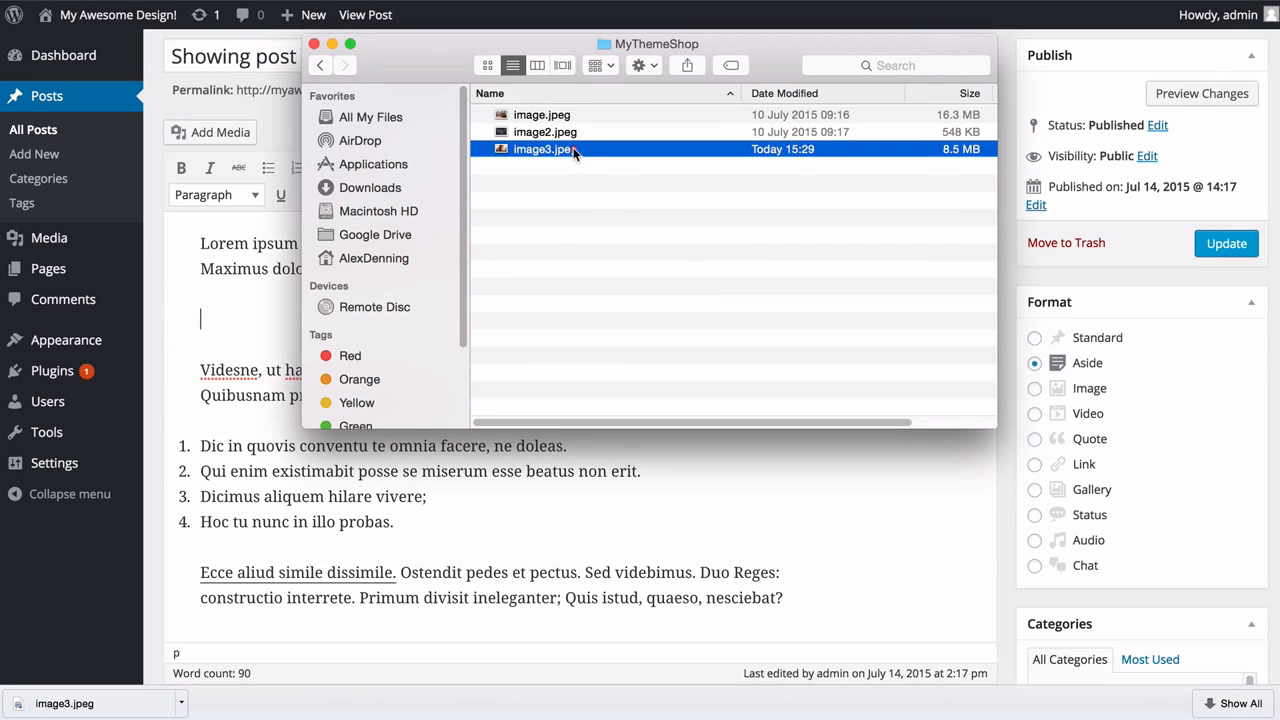
left_click_drag(573, 149, 239, 323)
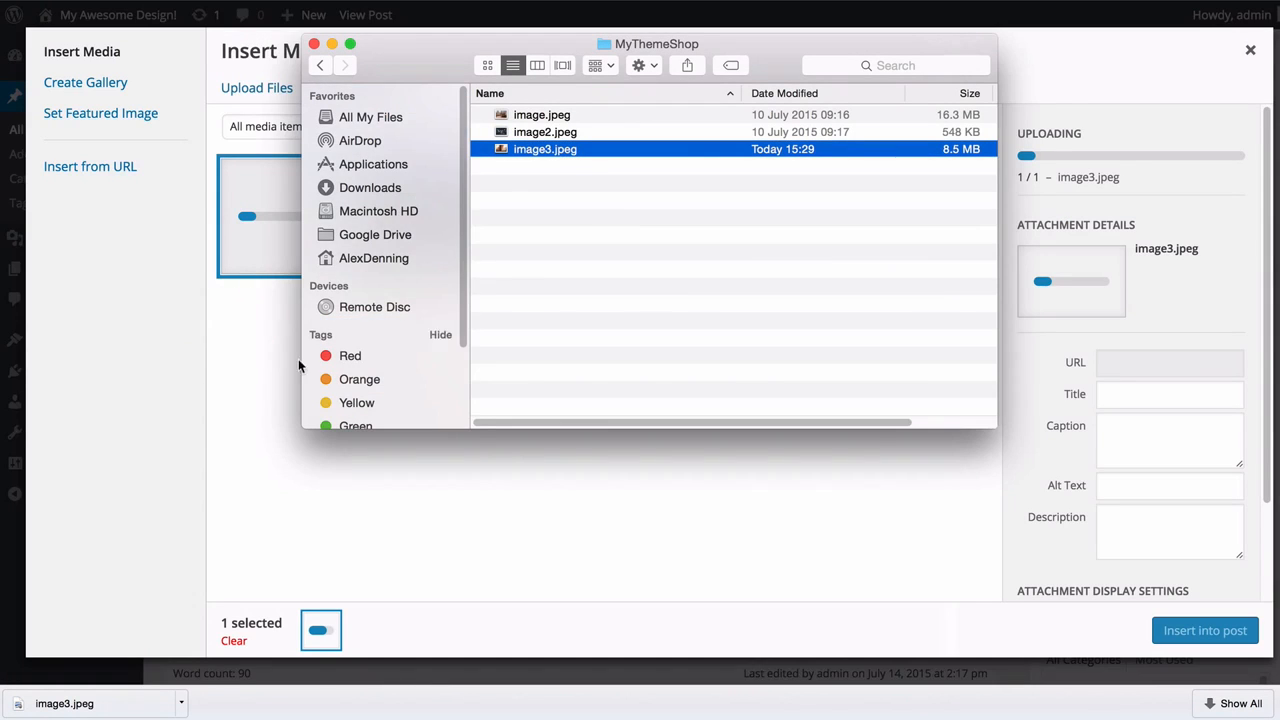
left_click(266, 390)
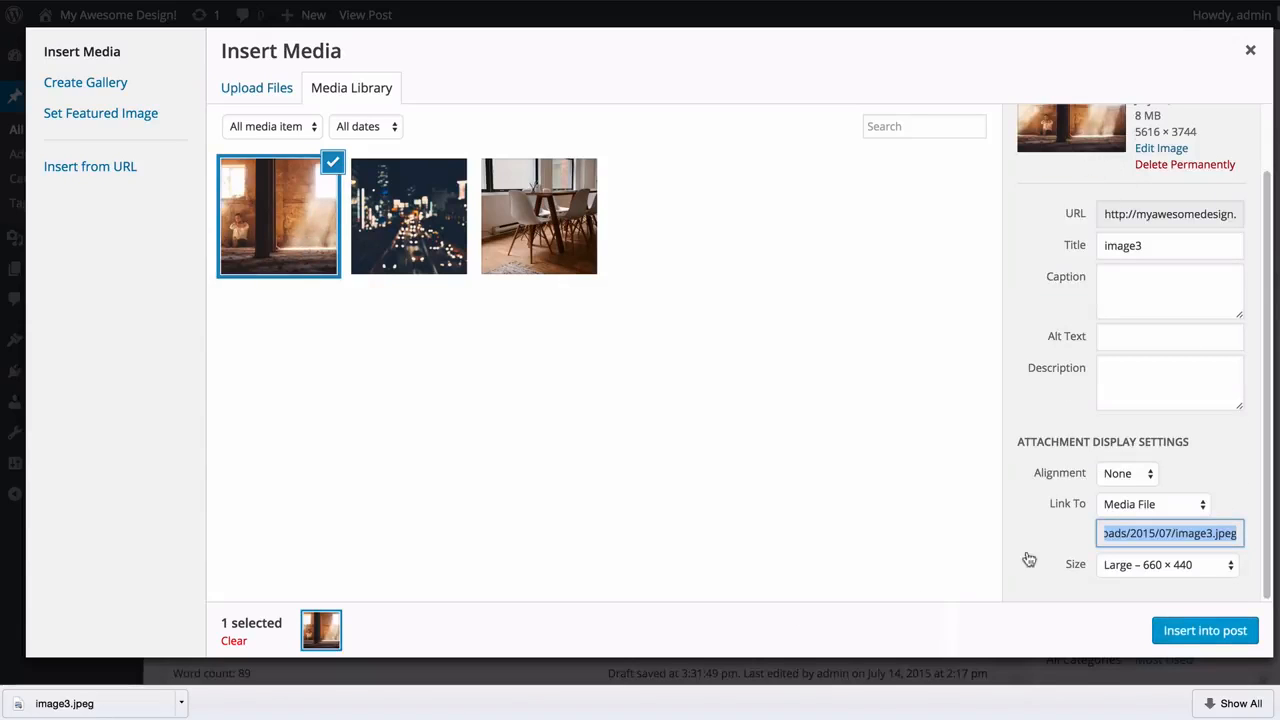
- Set the uploaded image's title to "Thinking aloud"
double_click(1169, 242)
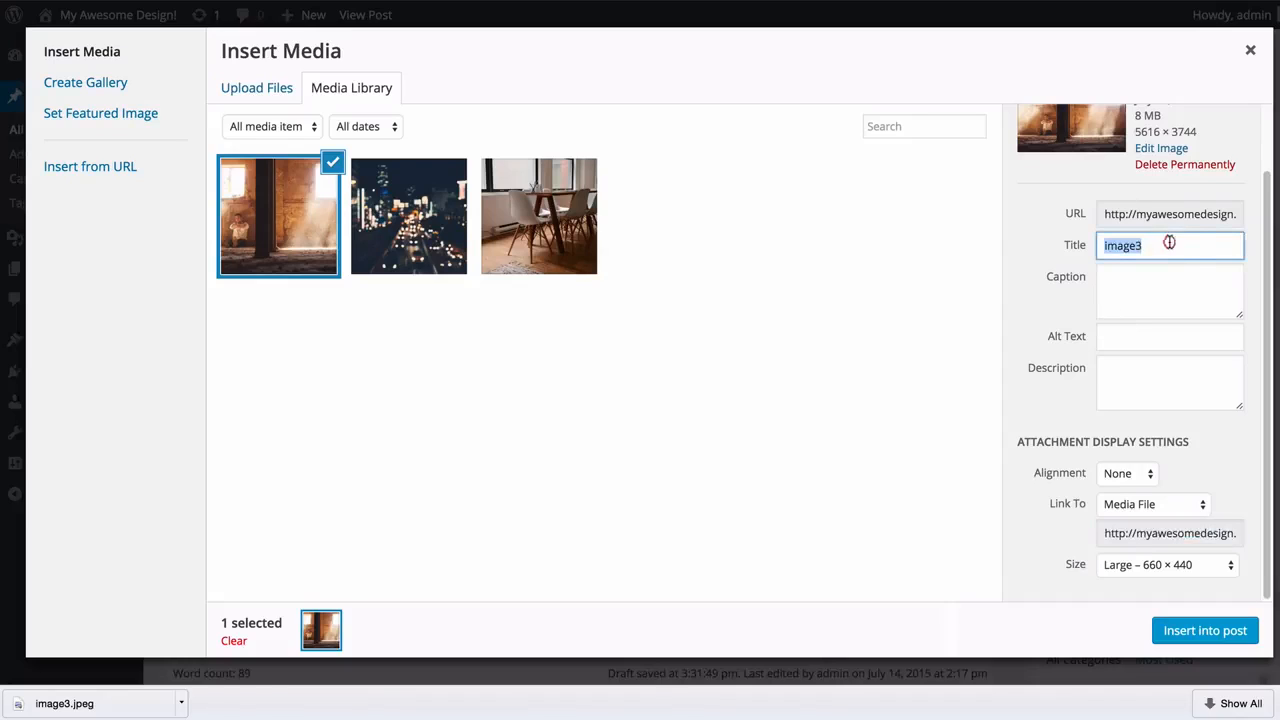
scroll(1166, 255, "up", 1)
left_click(1172, 312)
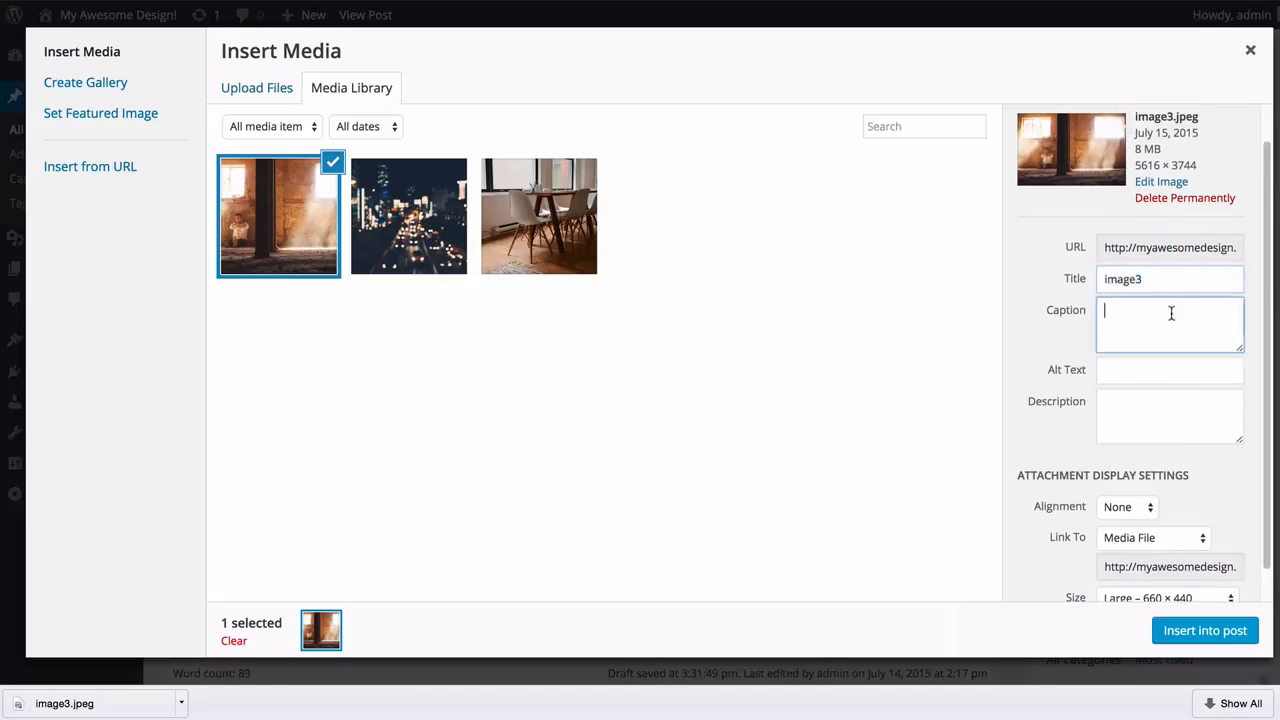
left_click(1150, 374)
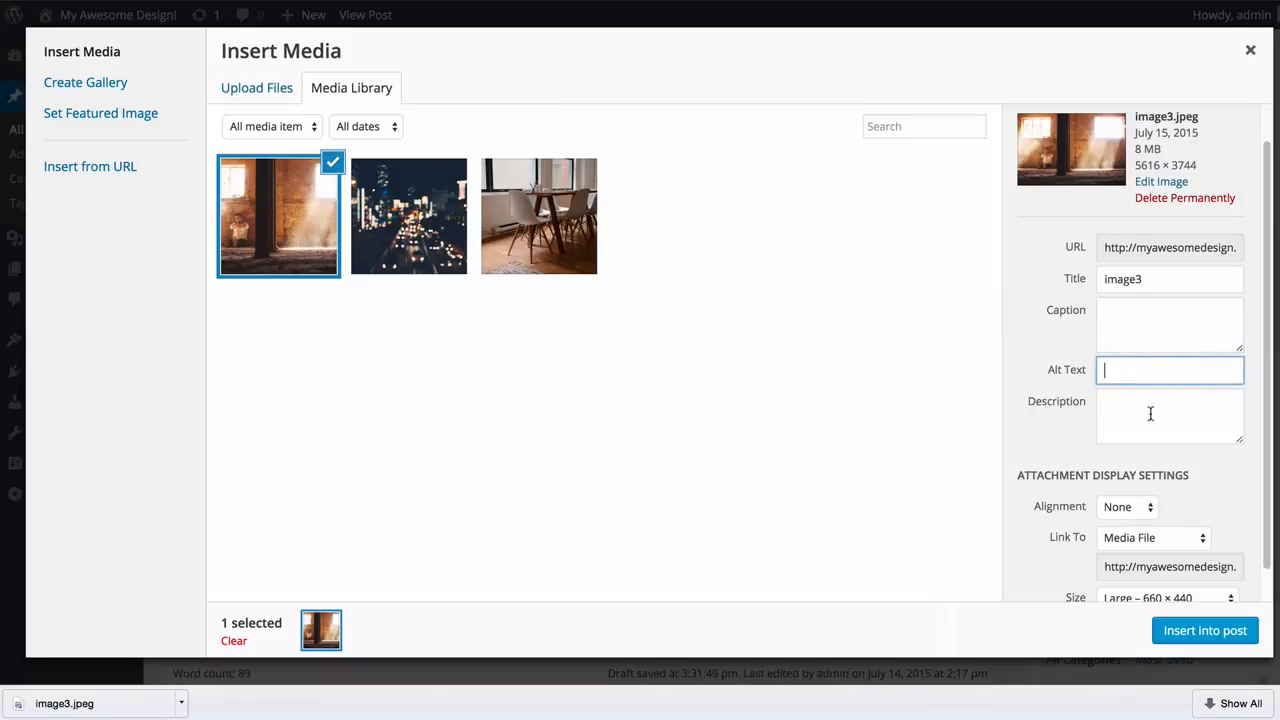
left_click(1149, 414)
double_click(1154, 279)
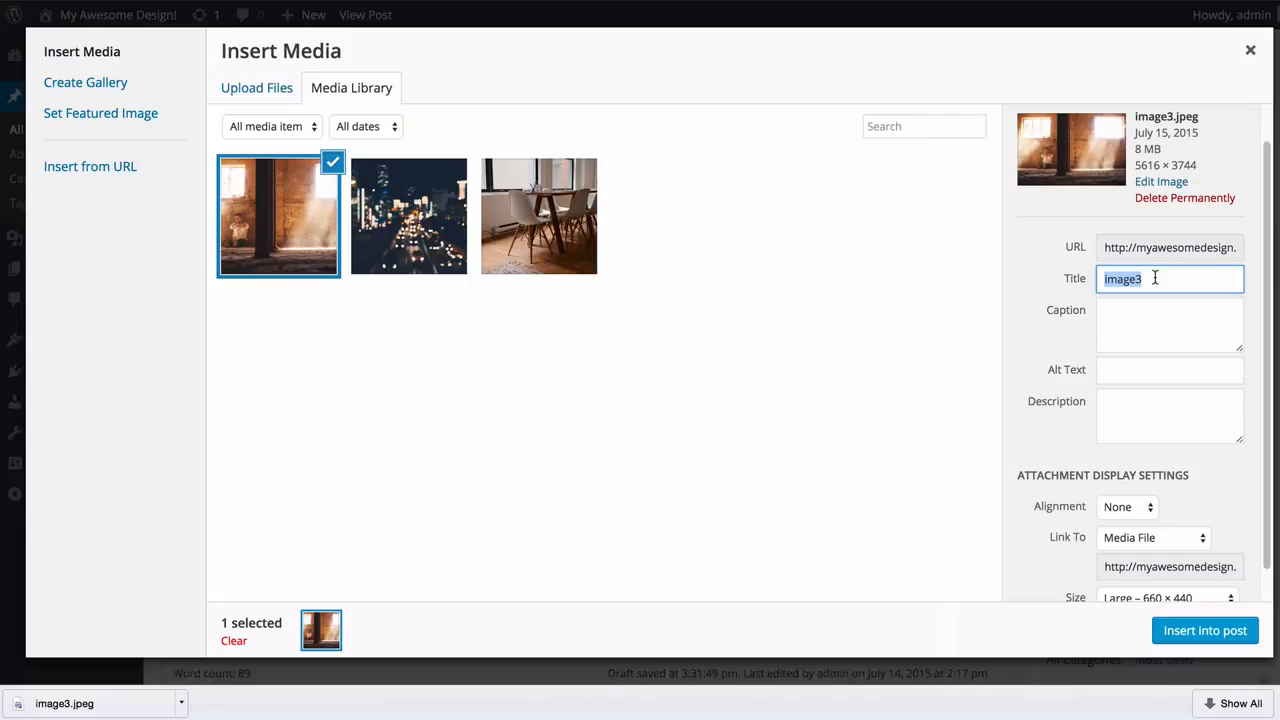
type("Thinking aloud")
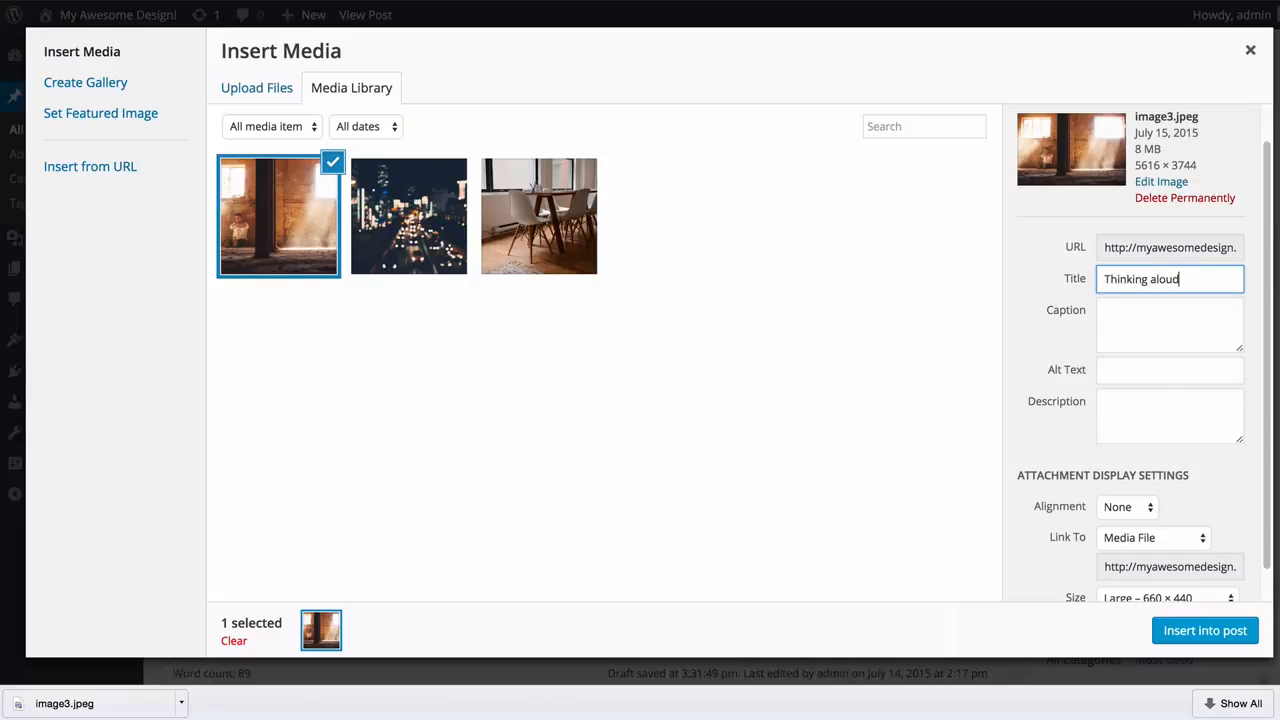
- Enter the image caption "Picture was taken on holiday 2014."
left_click(1171, 309)
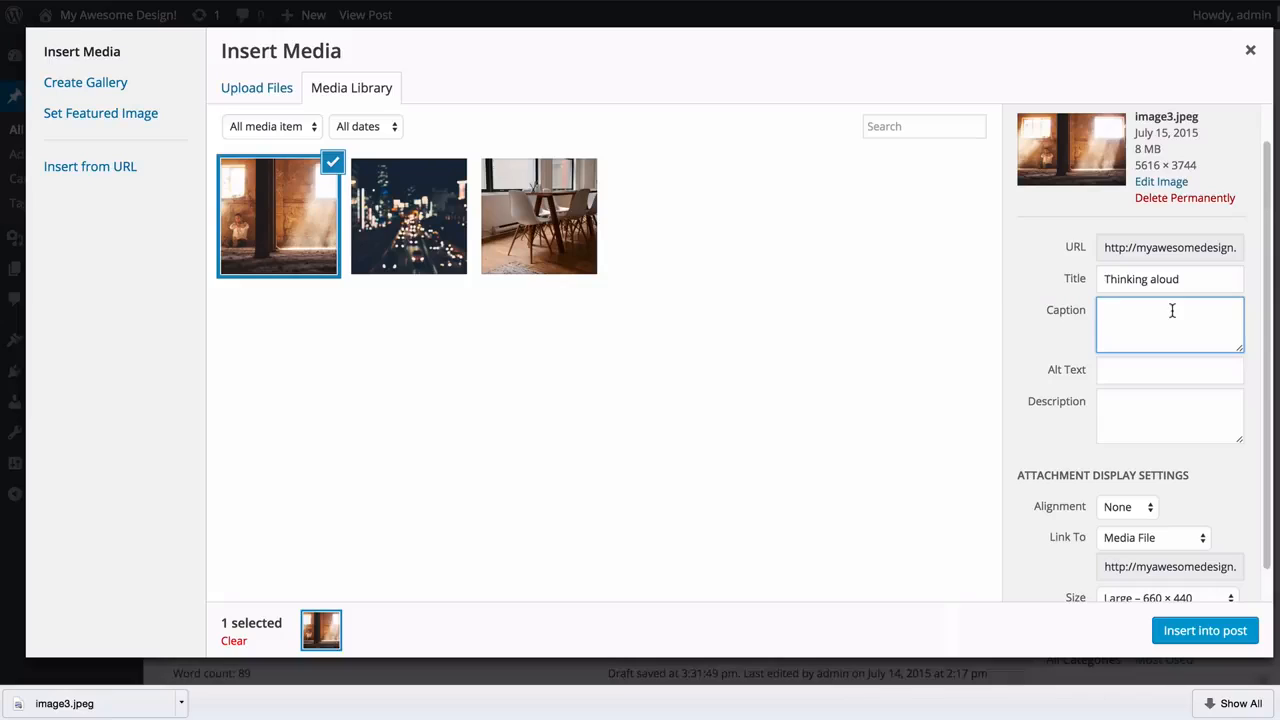
type("Picc")
type("ture was taken on hol")
type("iday")
type(" 2014.")
- Copy the image title "Thinking aloud" into the alt text
left_click(1124, 372)
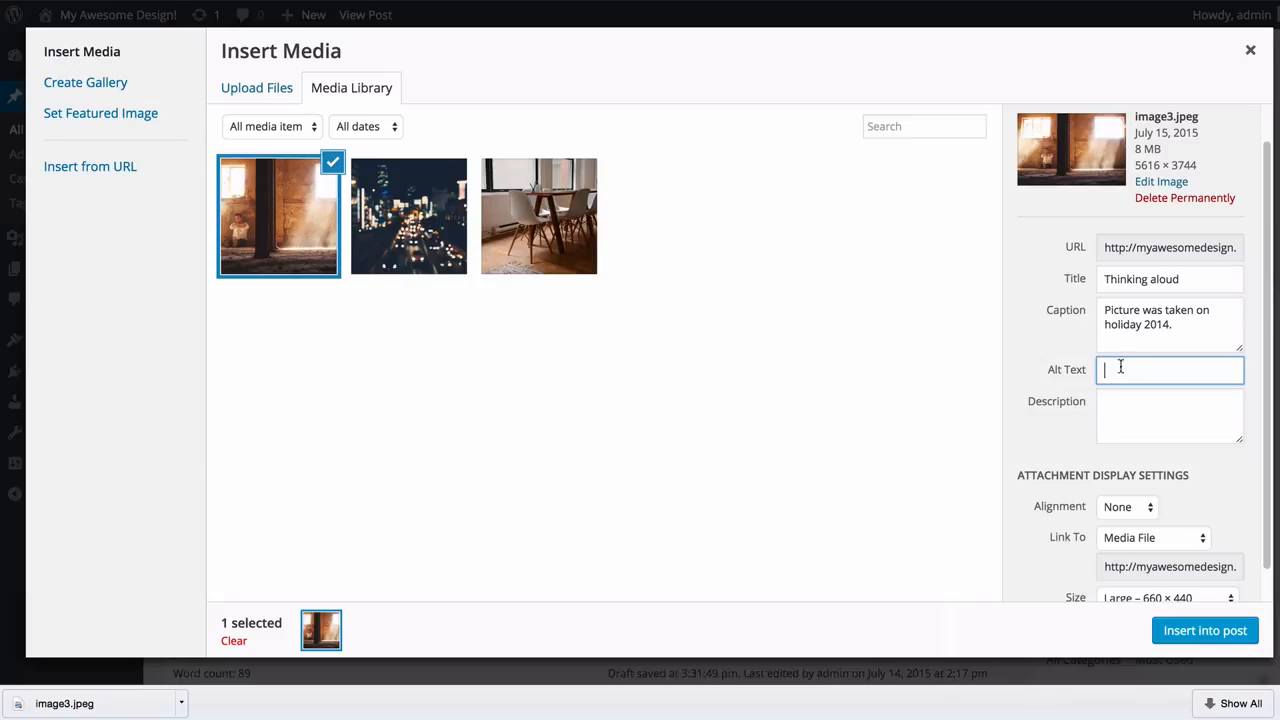
left_click_drag(1206, 279, 1080, 278)
key("ctrl+c")
left_click(1128, 370)
key("ctrl+v")
- Copy the caption into the image description and extend it to "Picture was taken on holiday 2014 with my family."
left_click(1137, 403)
left_click_drag(1196, 332, 1068, 300)
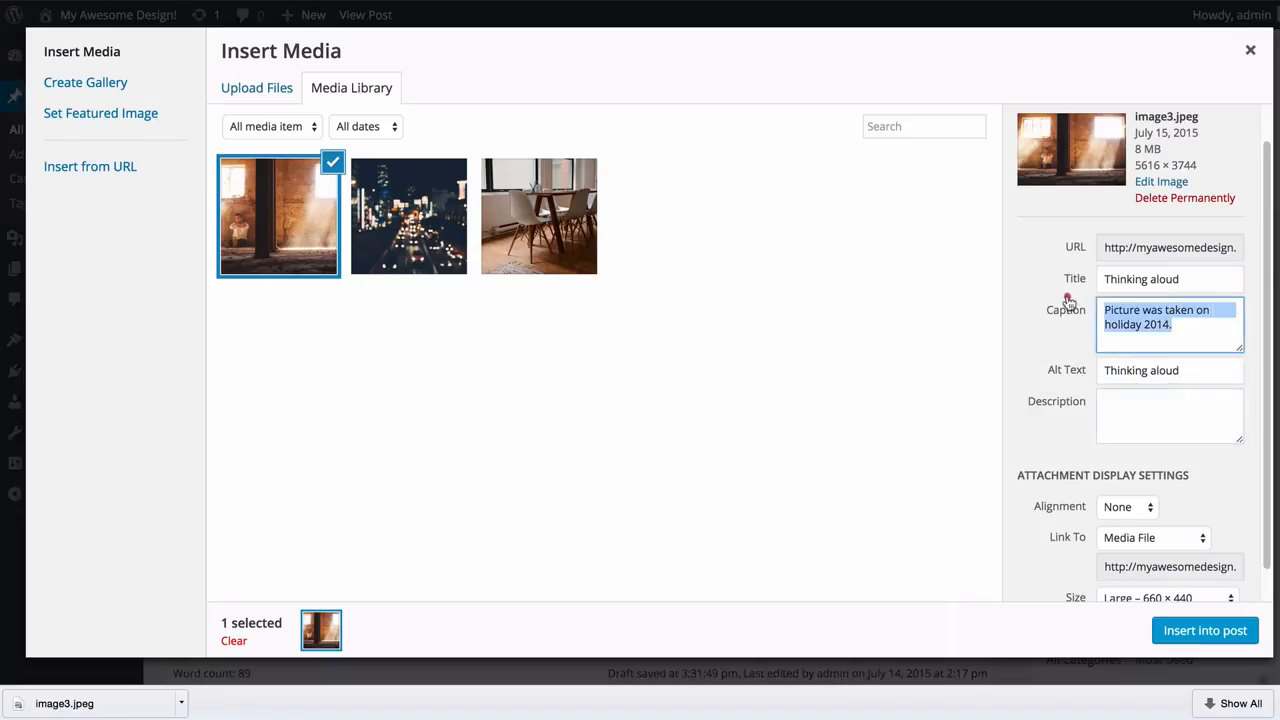
left_click(1142, 408)
key("super+v")
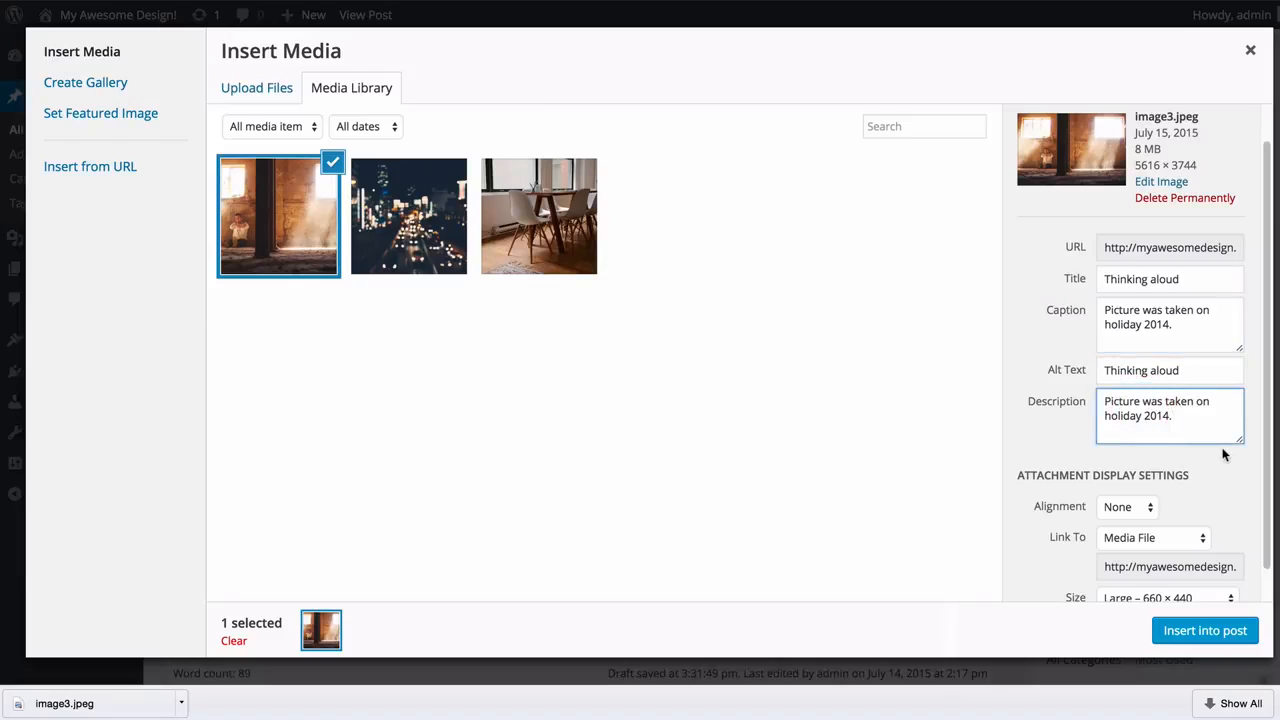
type("with my family.")
scroll(1195, 420, "down", 2)
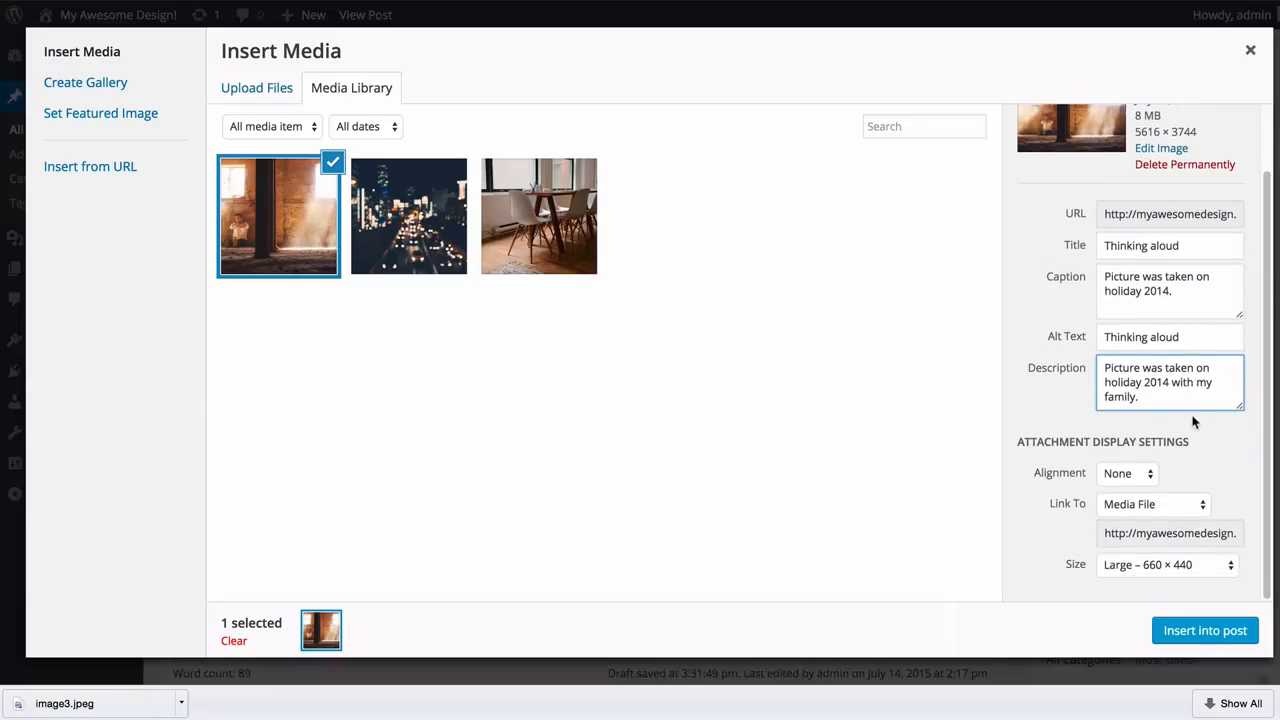
left_click(1047, 392)
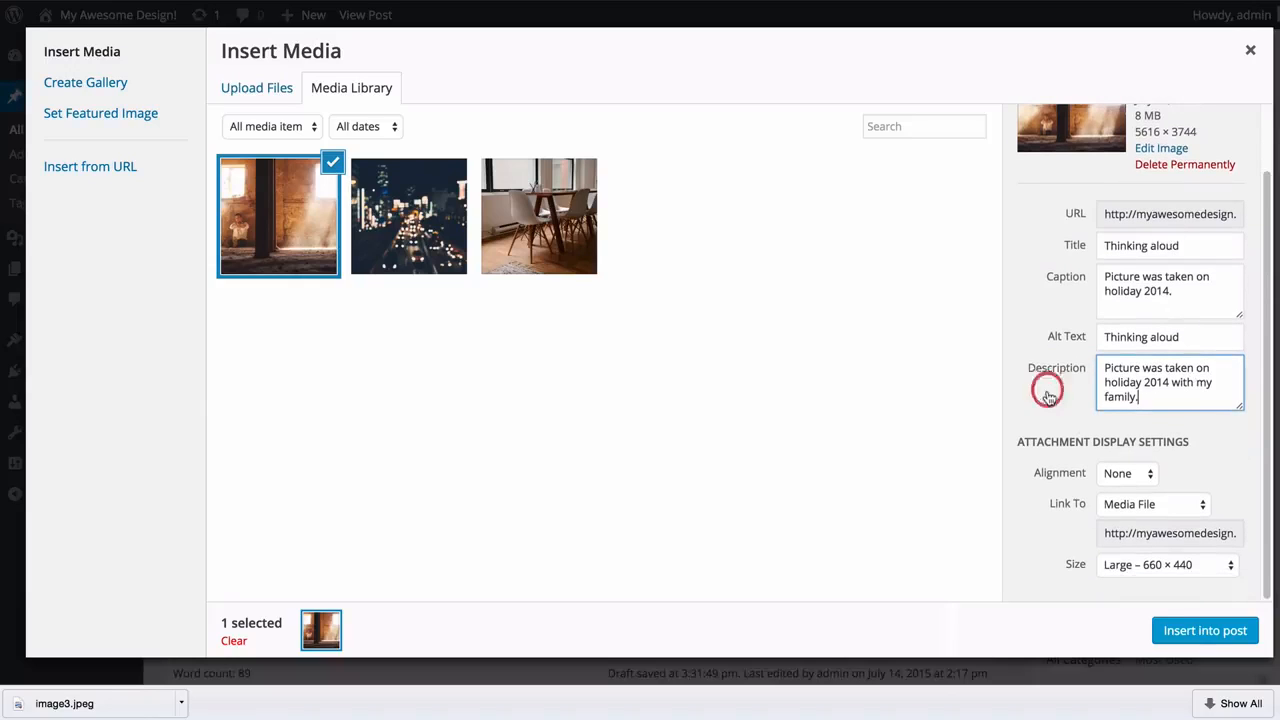
- Keep the image alignment at None and try Attachment Page and Custom URL as its link target
left_click(1118, 473)
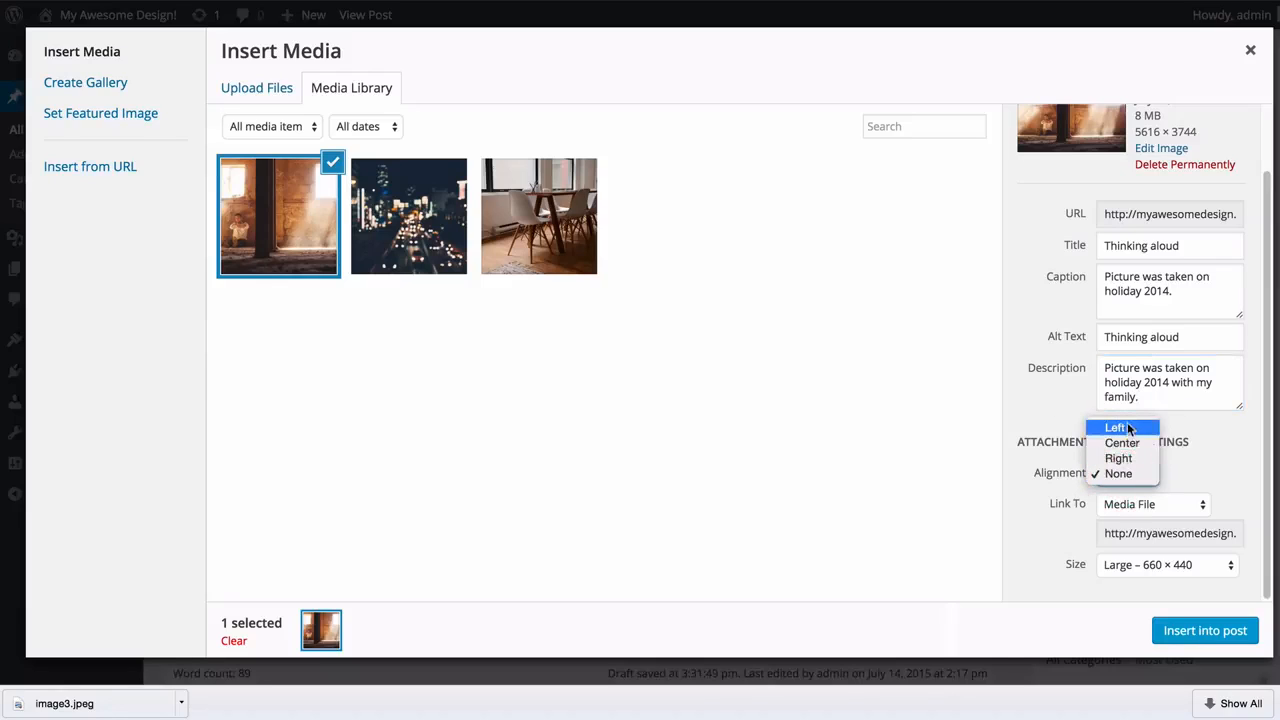
left_click(1141, 474)
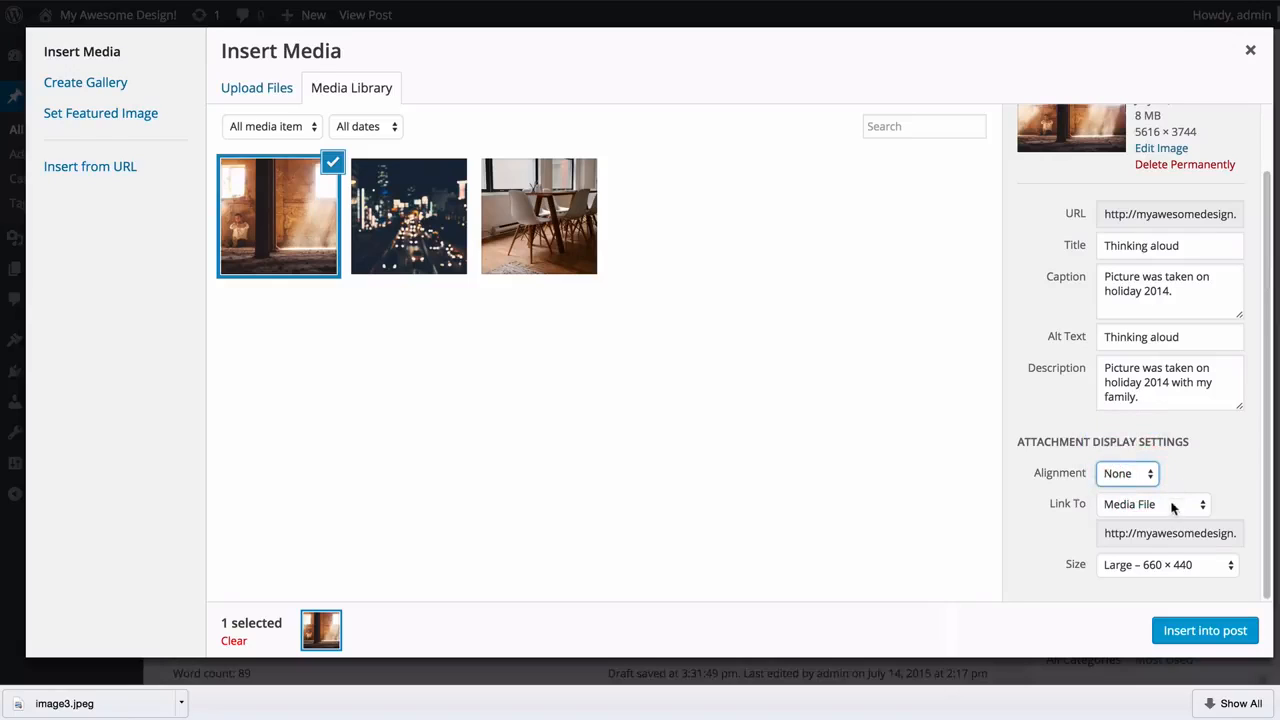
left_click(1170, 504)
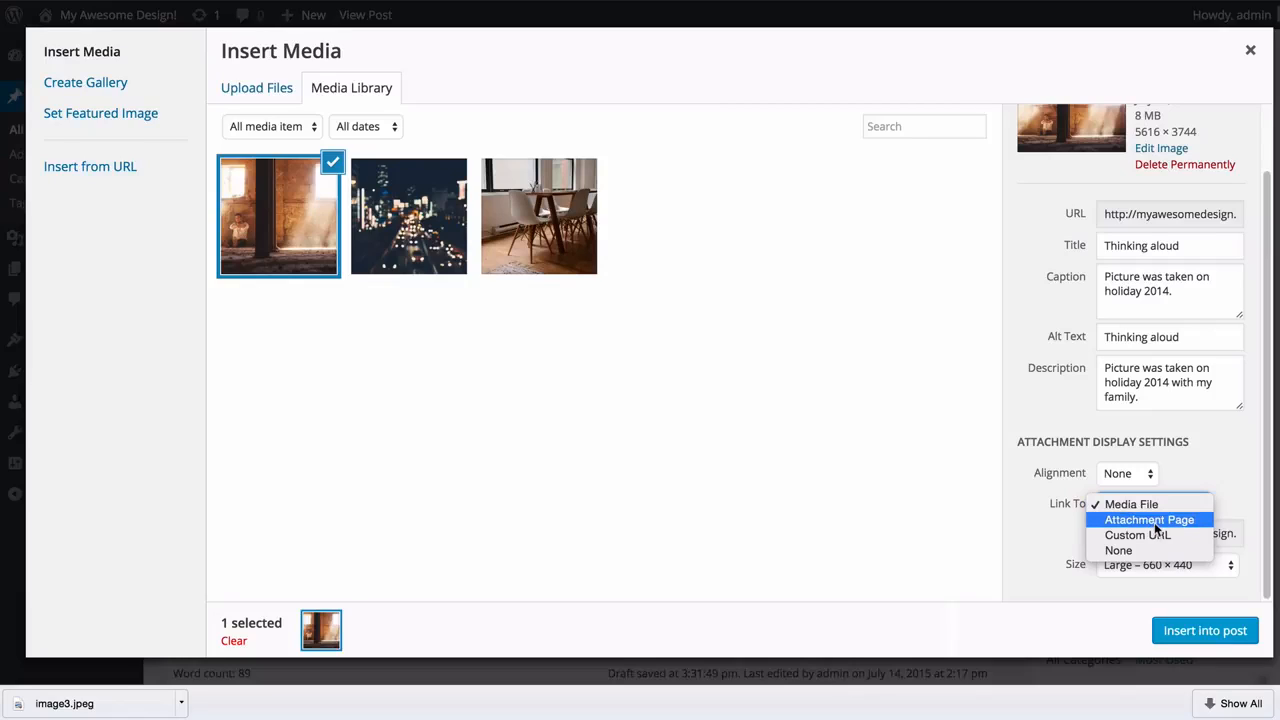
left_click(1158, 522)
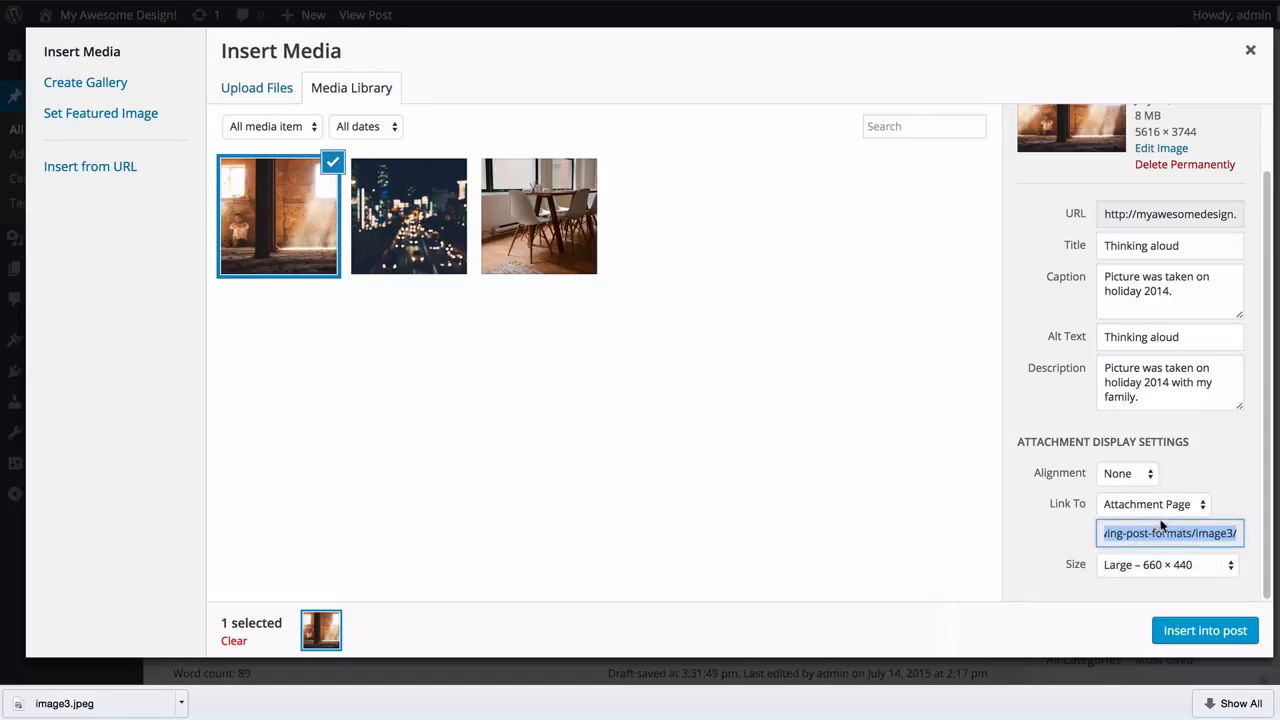
left_click(1163, 506)
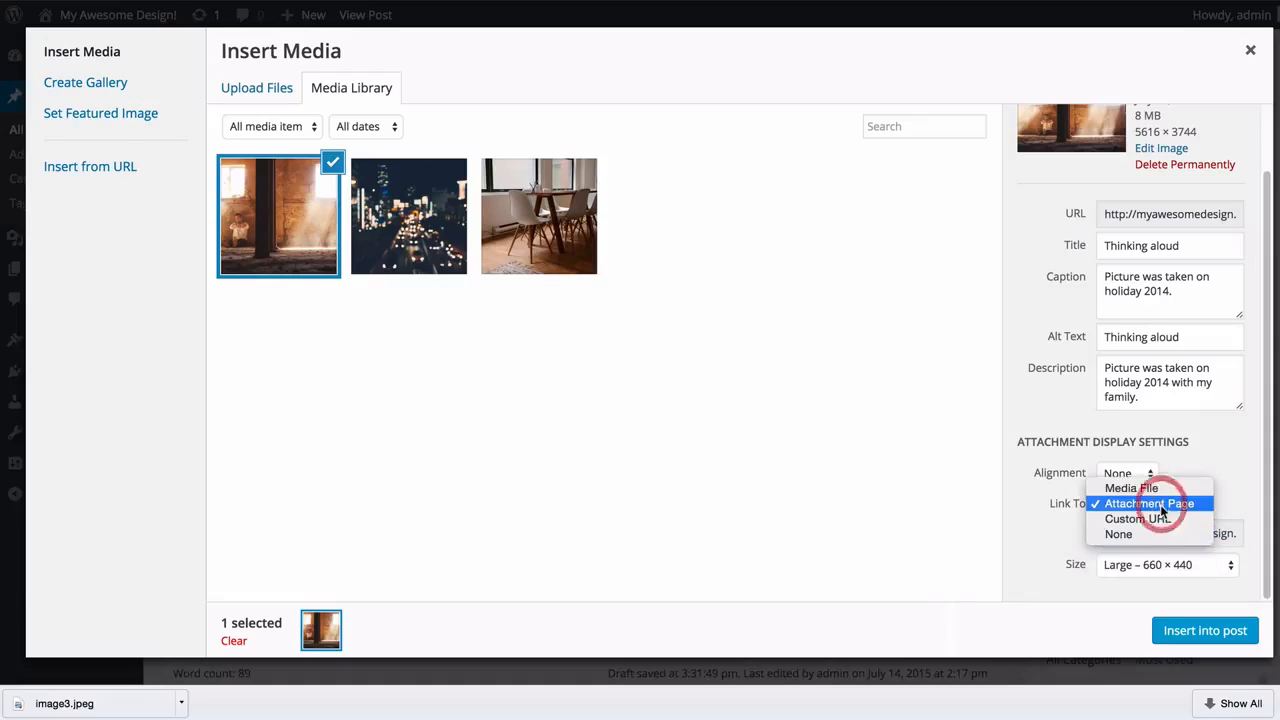
left_click(1163, 522)
left_click(1168, 533)
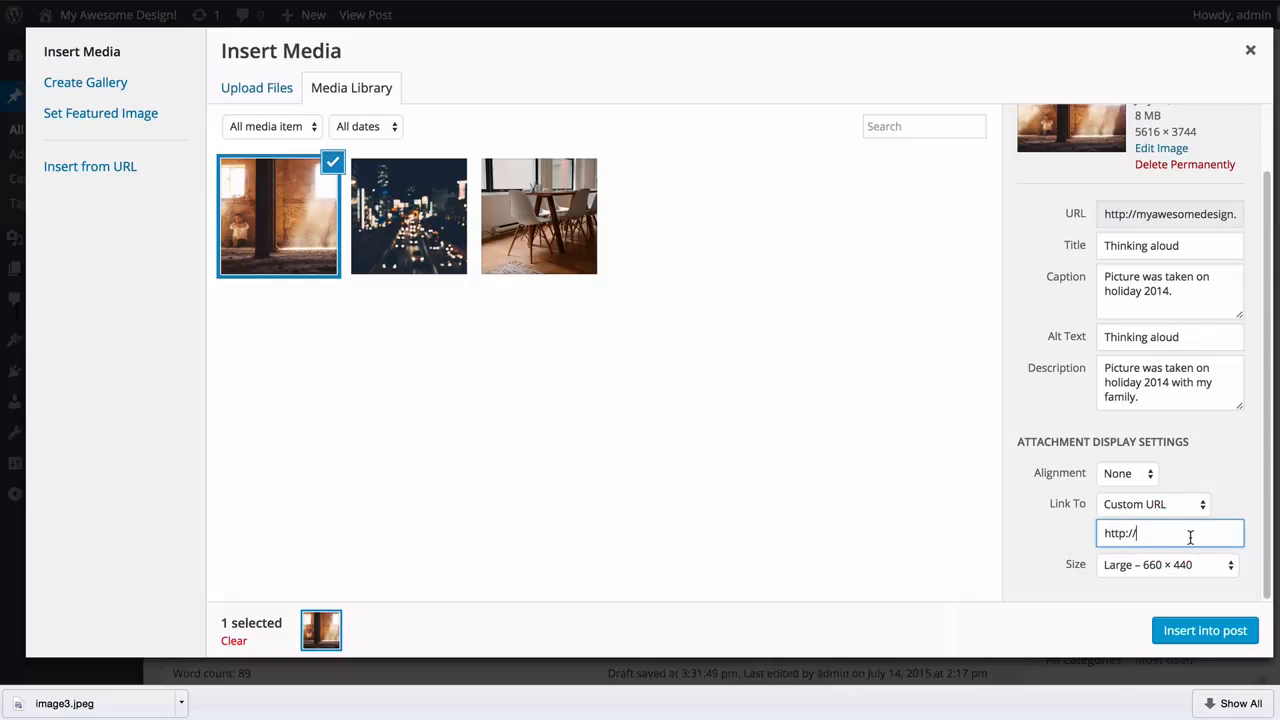
- Insert the image into the post with its link set to None and size Large – 660 × 440
left_click(1194, 510)
left_click(1191, 518)
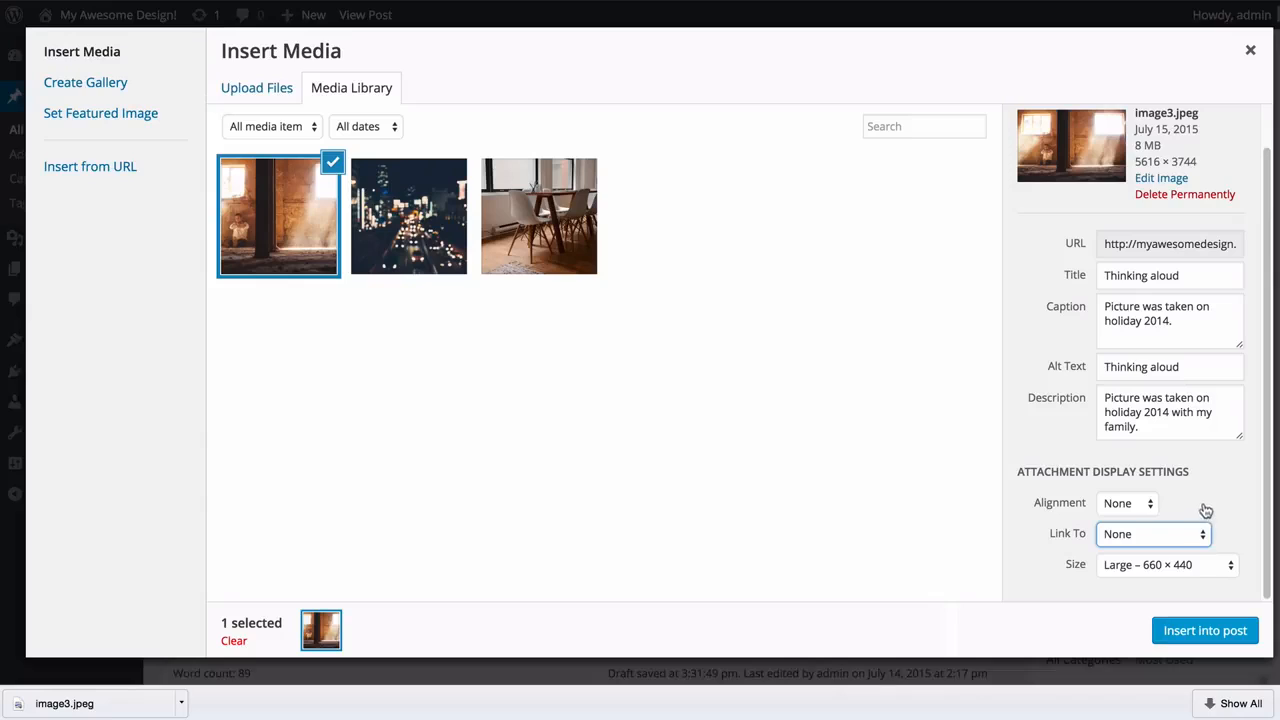
left_click(1185, 568)
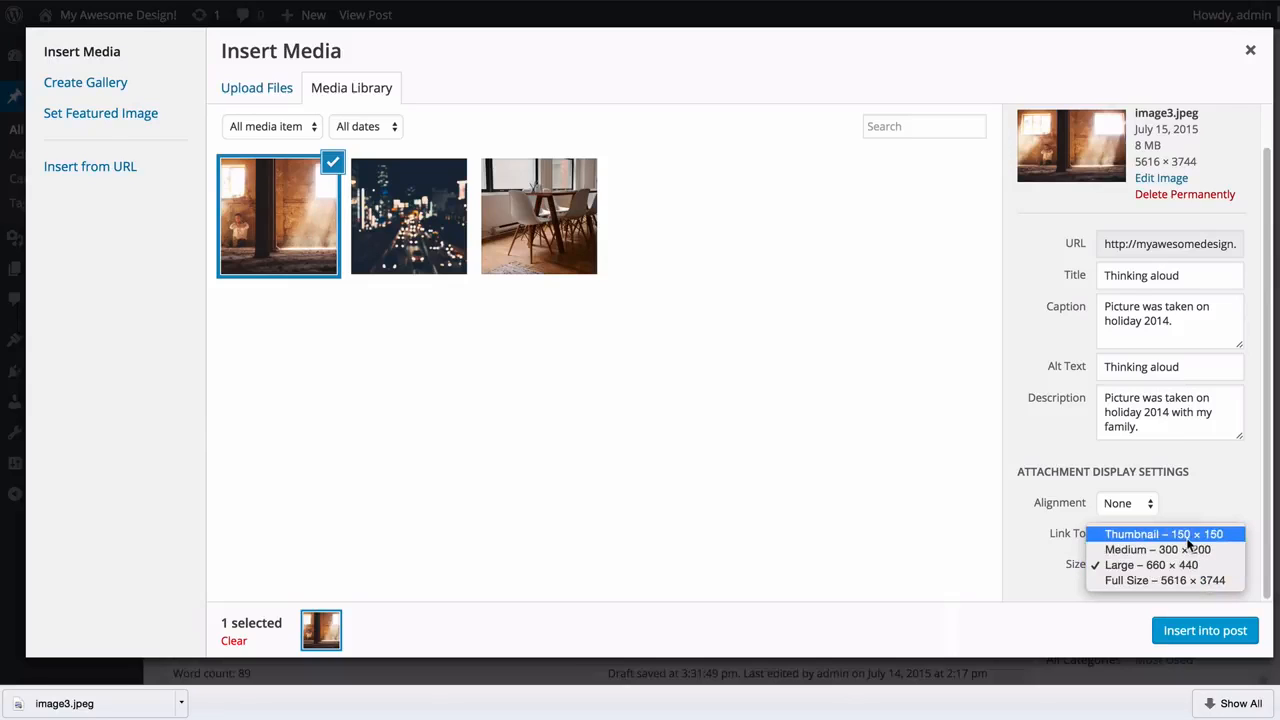
left_click(1184, 565)
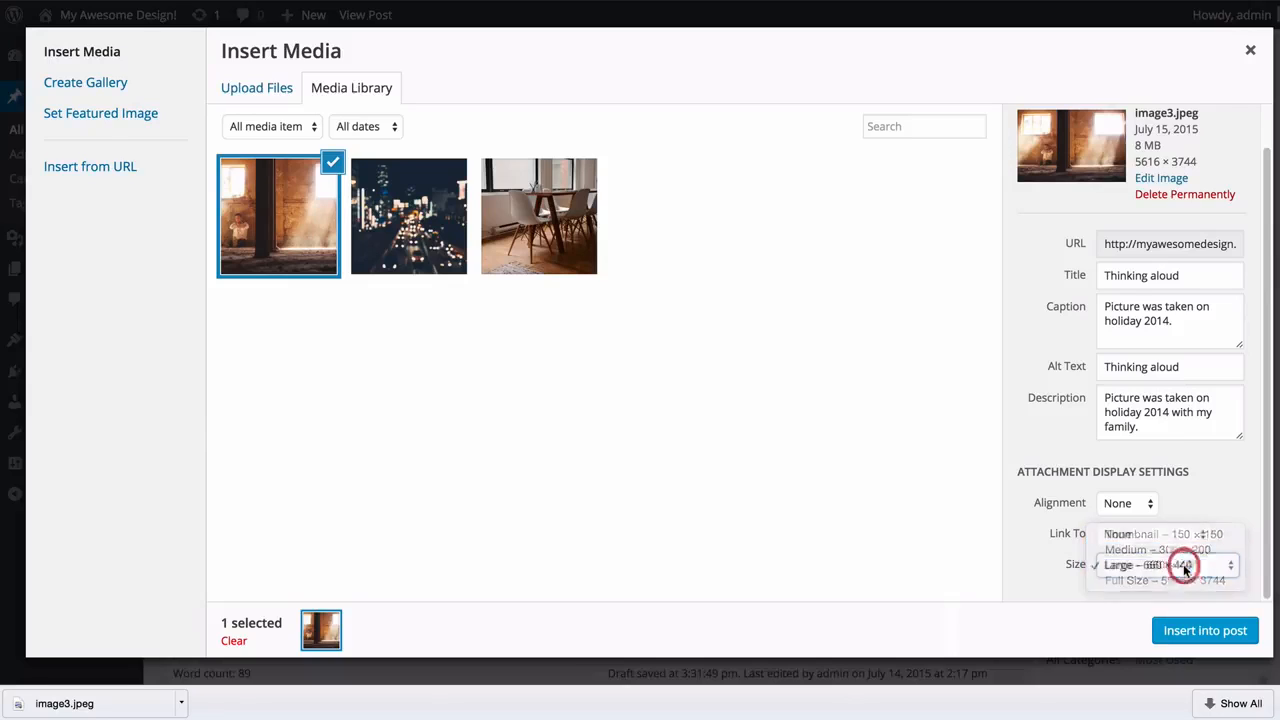
left_click(1200, 503)
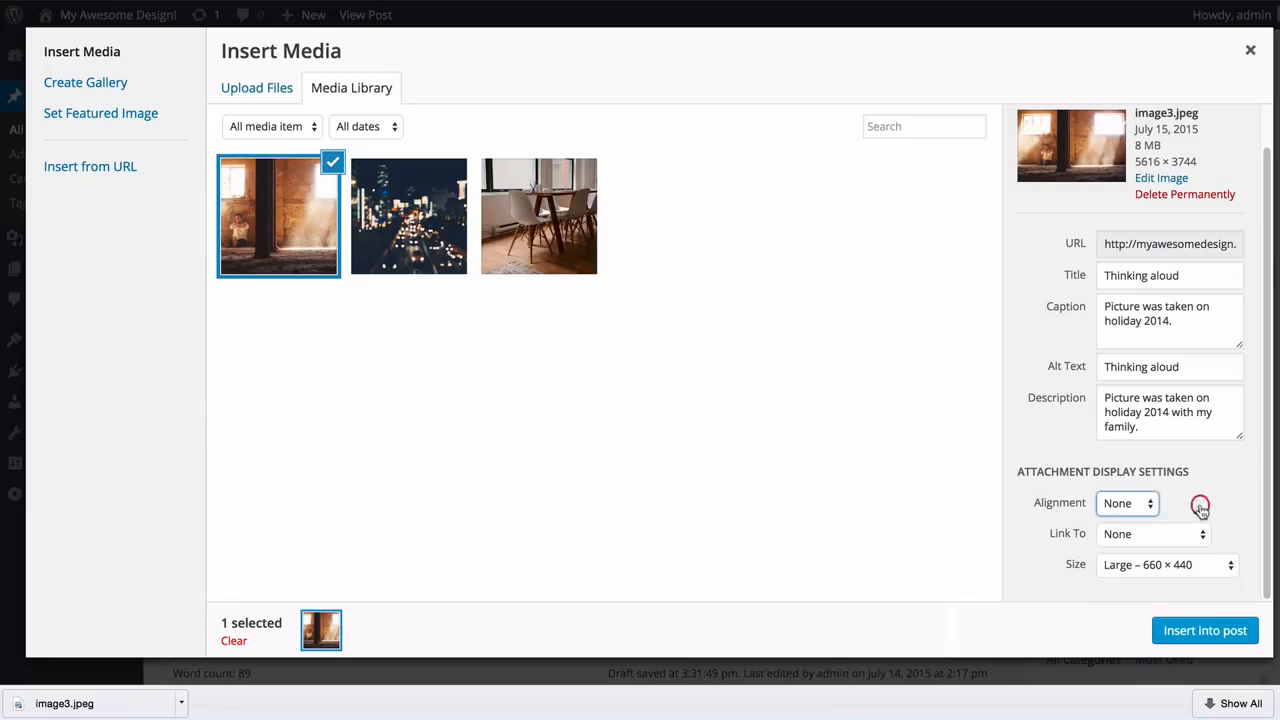
left_click(1203, 631)
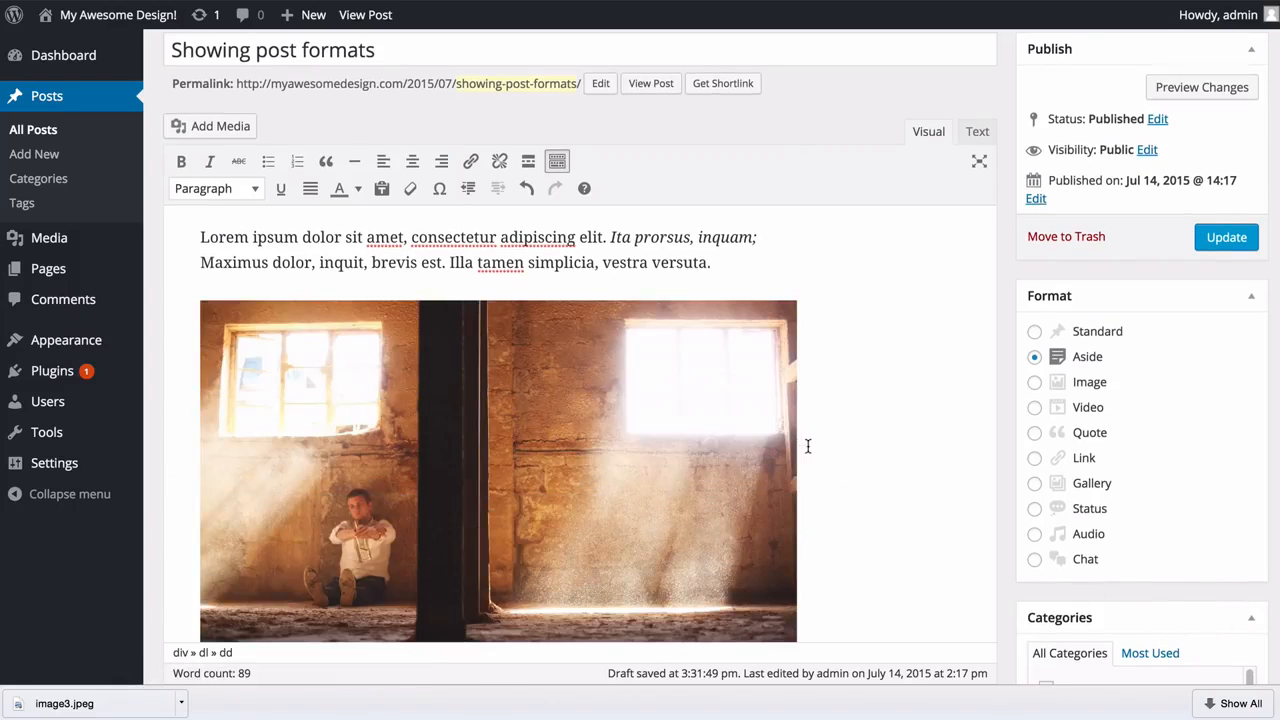
- Align the inserted image left and scale it down proportionally to about half its width
scroll(869, 384, "down", 3)
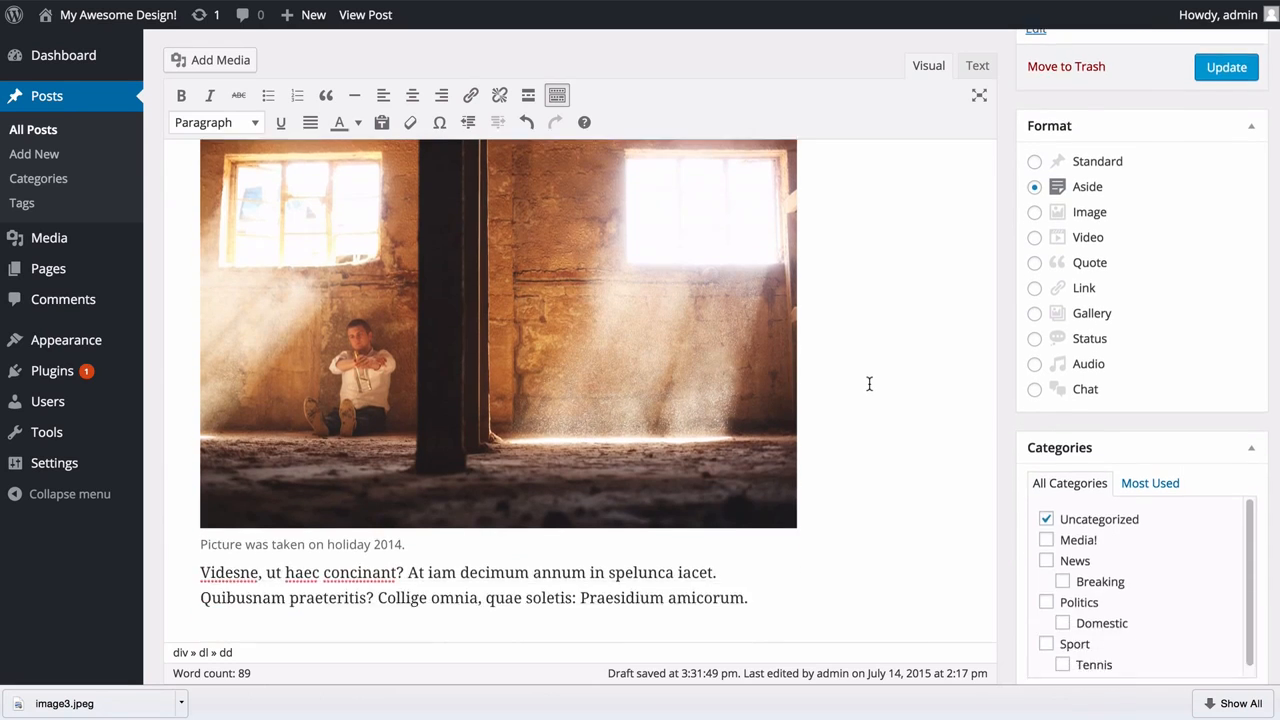
scroll(869, 384, "down", 2)
scroll(869, 384, "up", 5)
scroll(870, 385, "down", 3)
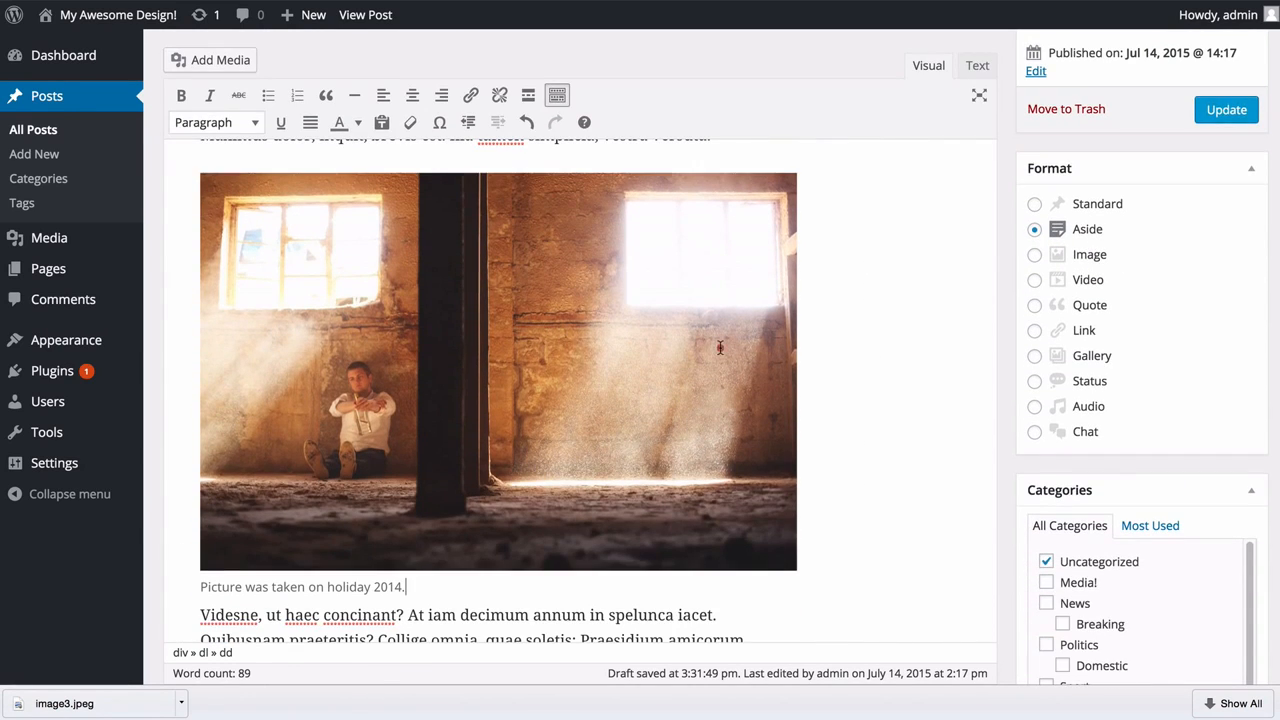
left_click(720, 347)
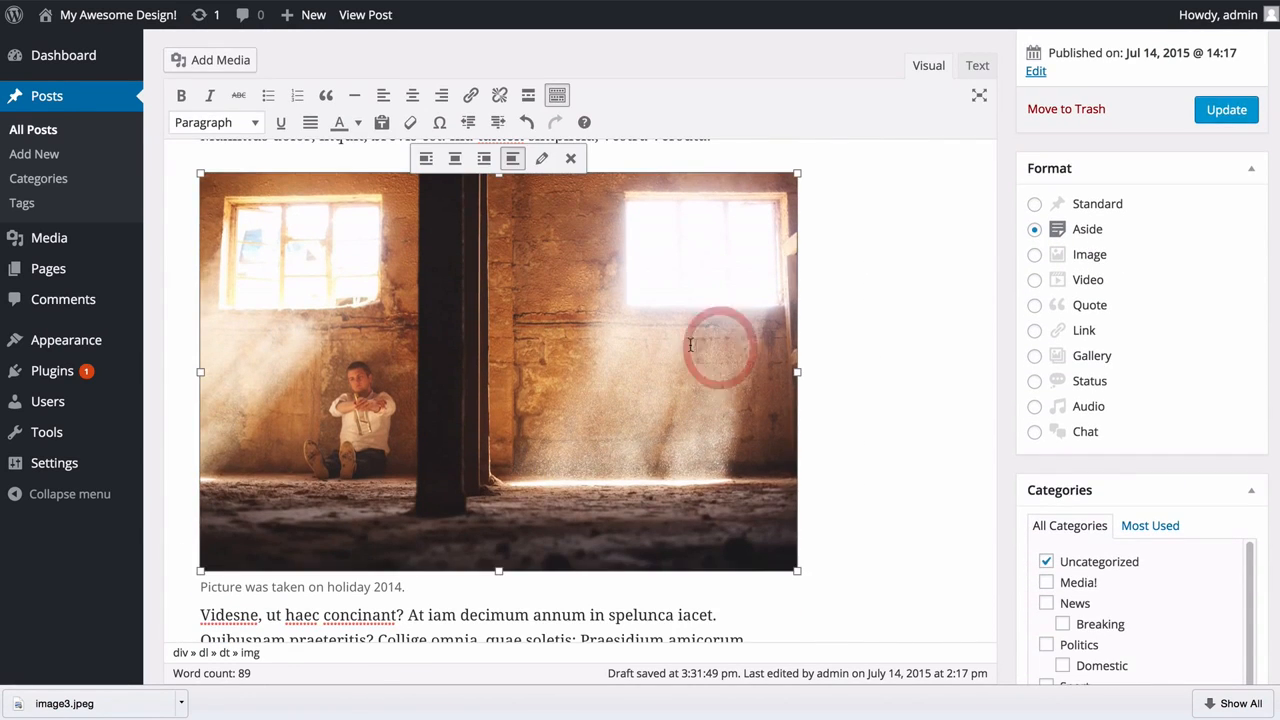
left_click(428, 160)
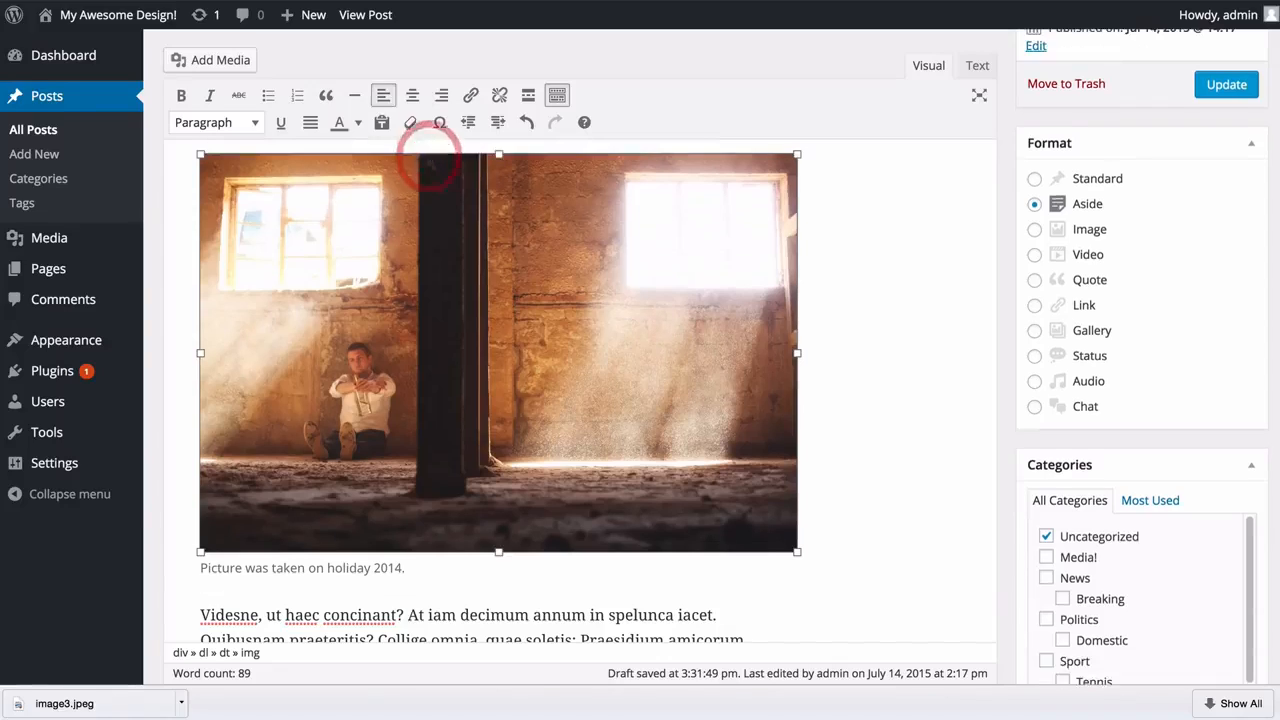
left_click_drag(797, 551, 498, 355)
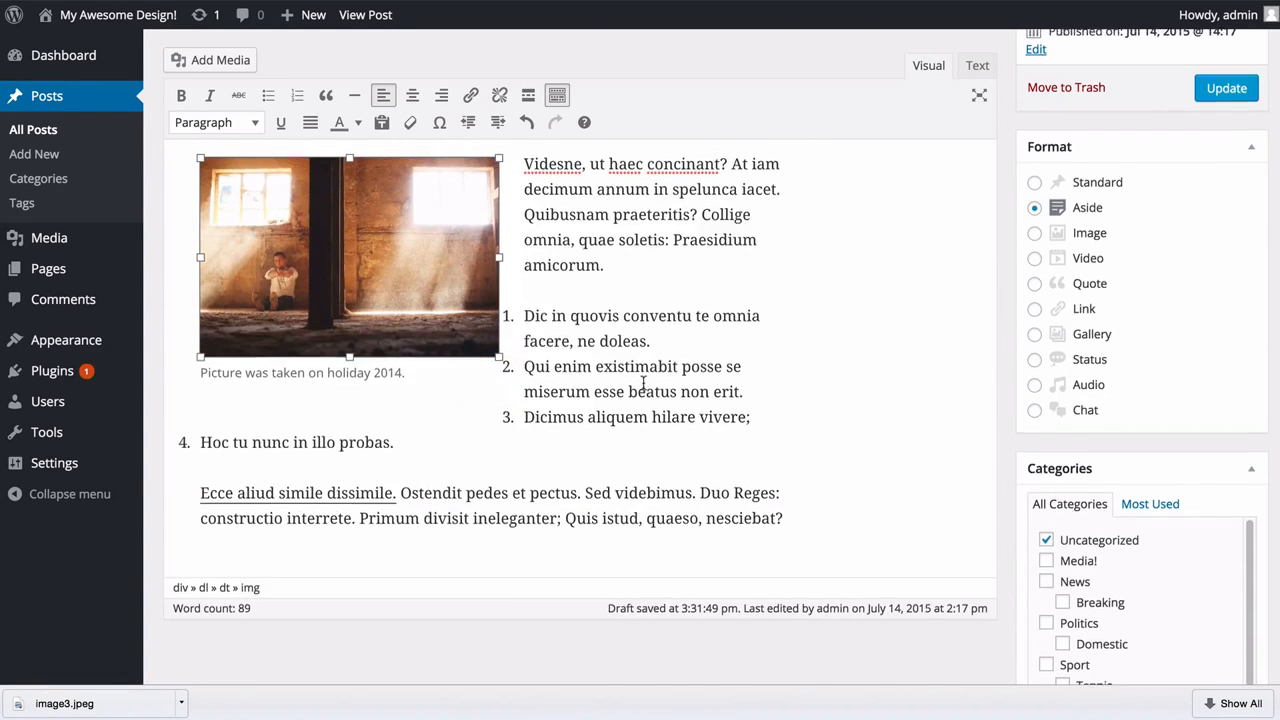
- Try centre and right alignment on the inserted image and finally set its alignment to None
scroll(547, 378, "up", 2)
left_click(436, 412)
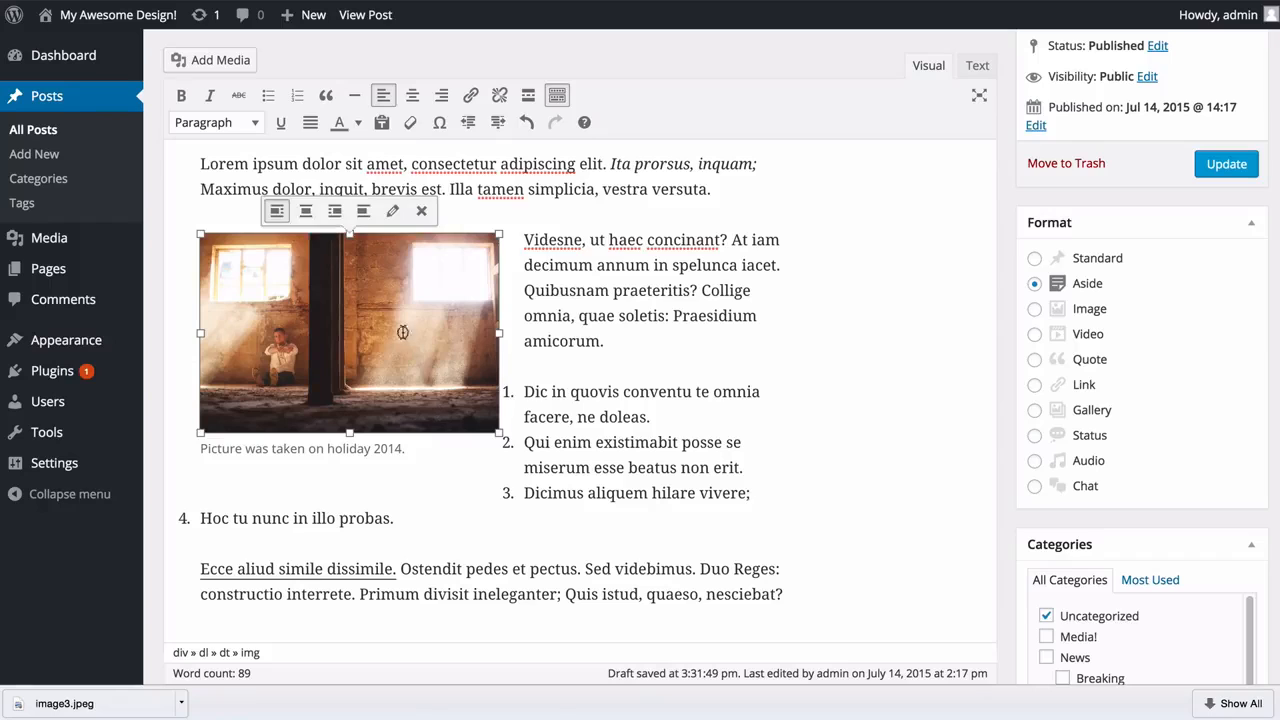
left_click(297, 212)
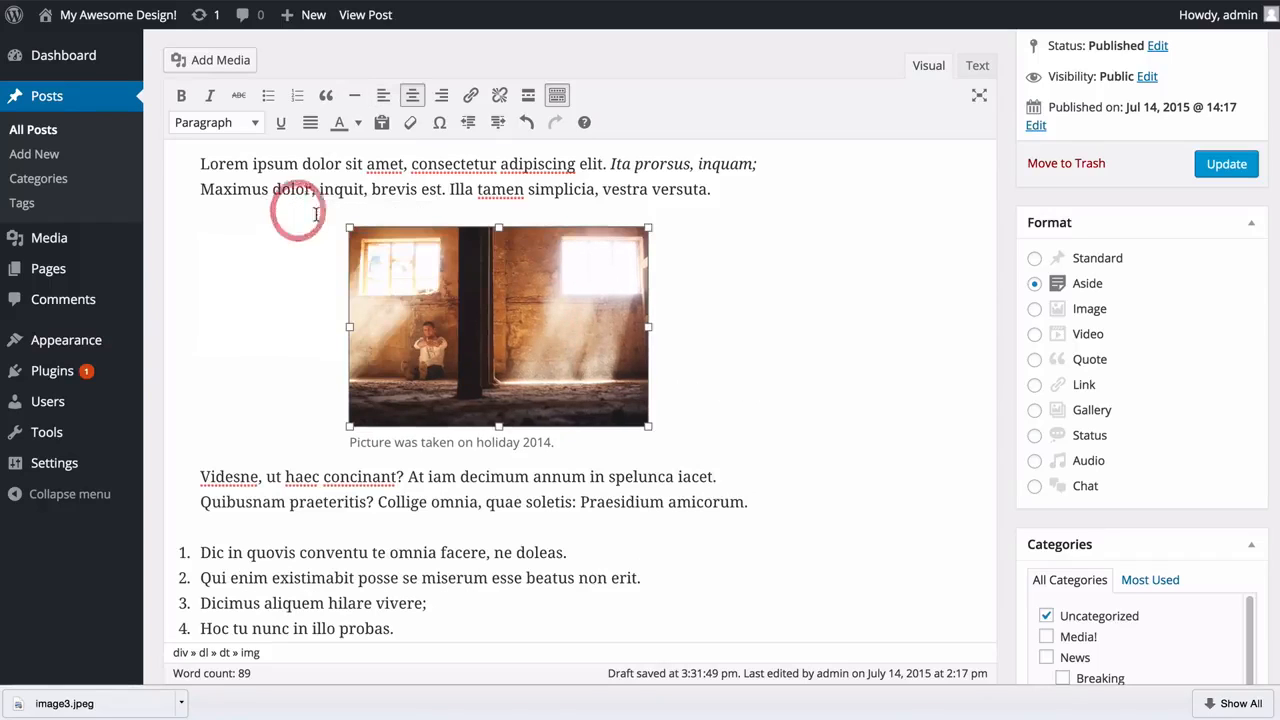
left_click(404, 255)
left_click(486, 209)
left_click(553, 288)
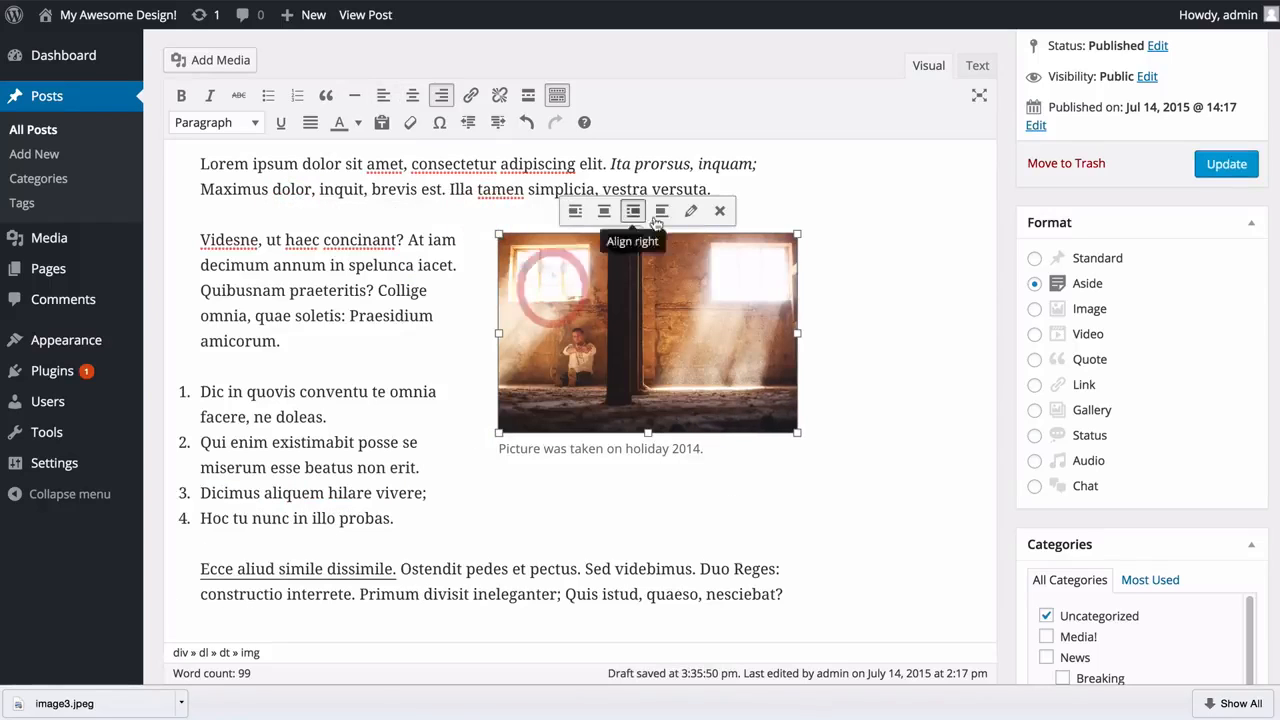
left_click(663, 212)
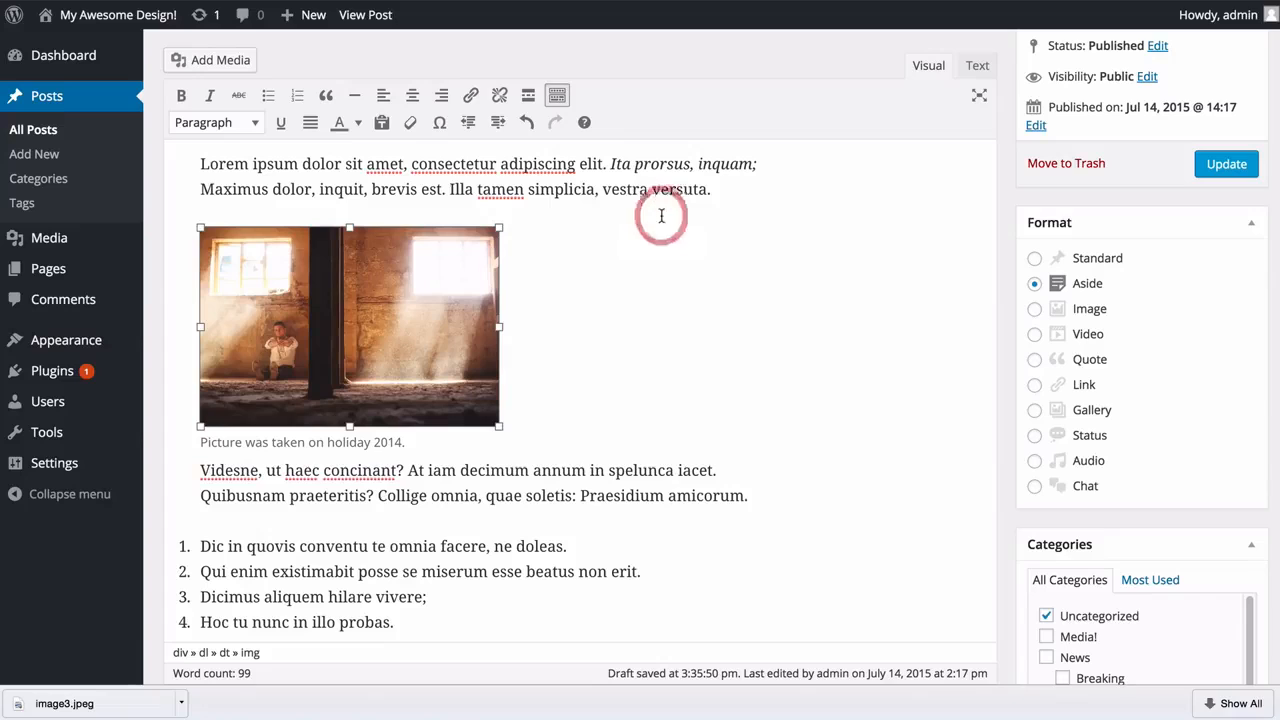
- Open the inserted image's details and examine its caption, alternative text and size options
left_click(396, 312)
left_click(393, 205)
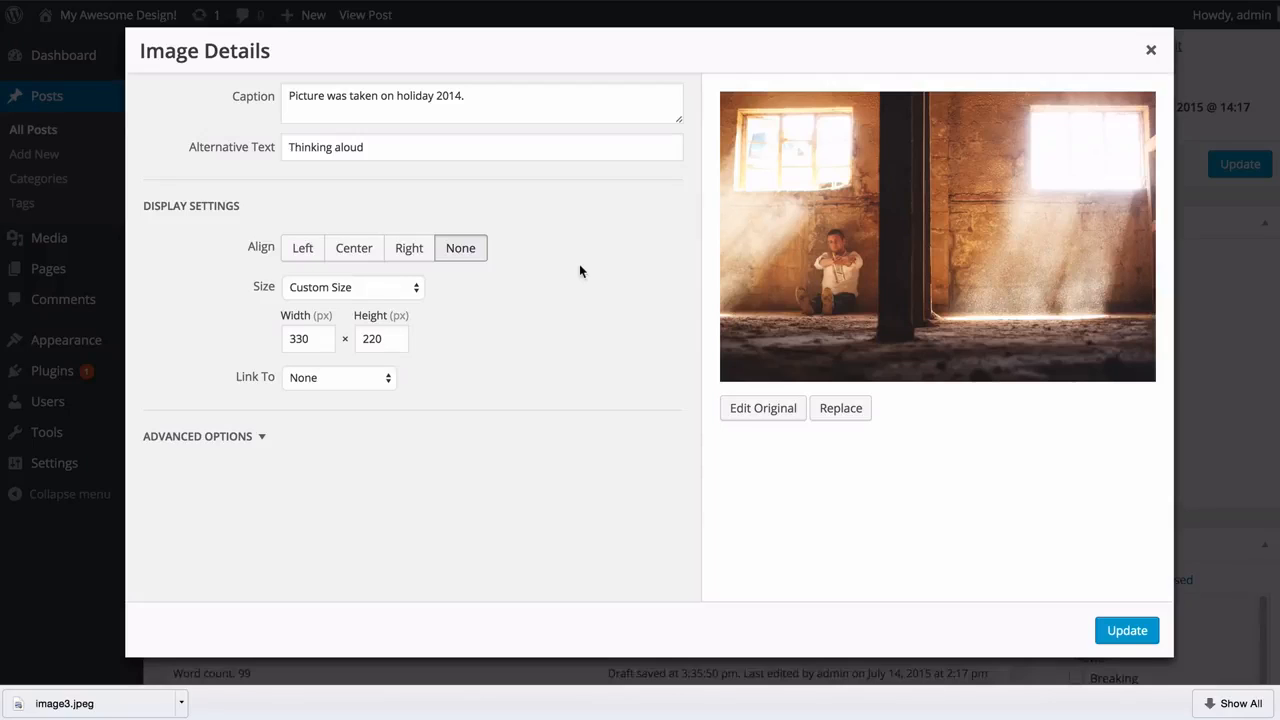
left_click(502, 107)
left_click(507, 147)
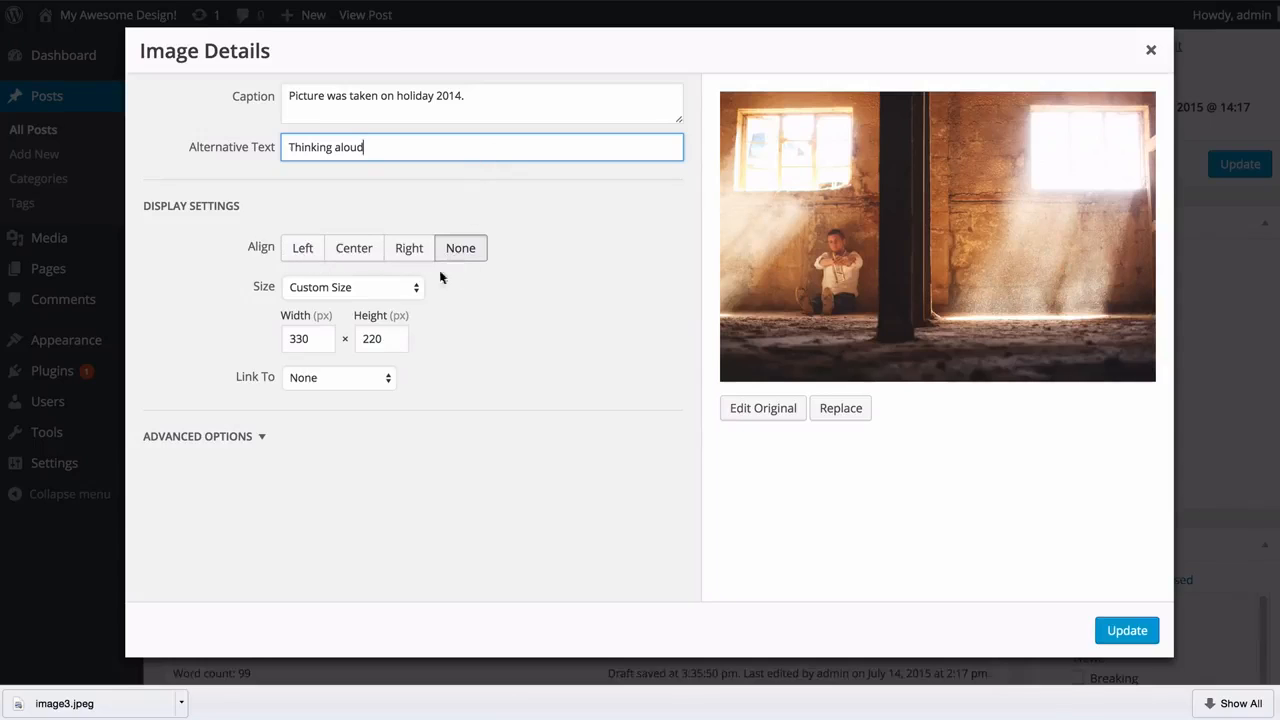
left_click(383, 290)
left_click(375, 288)
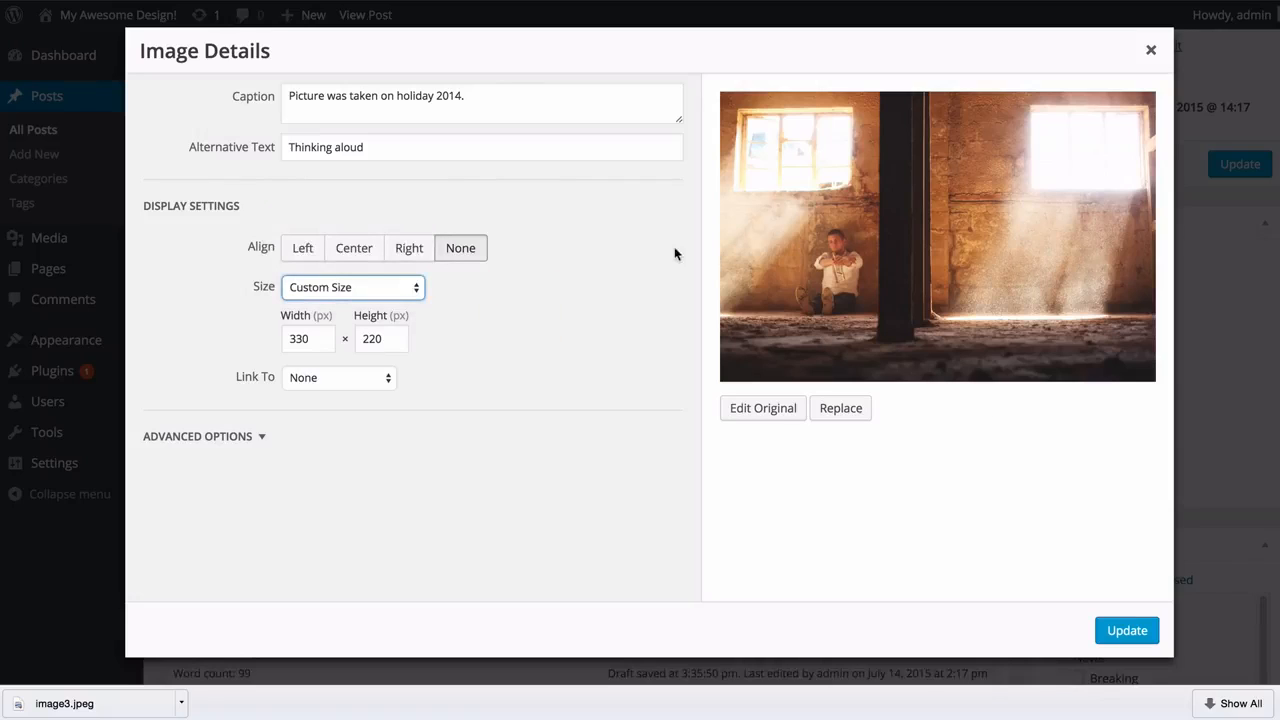
- Examine the image's advanced options, including title attribute, CSS class and link settings, and collapse them again
left_click(255, 440)
scroll(272, 405, "down", 1)
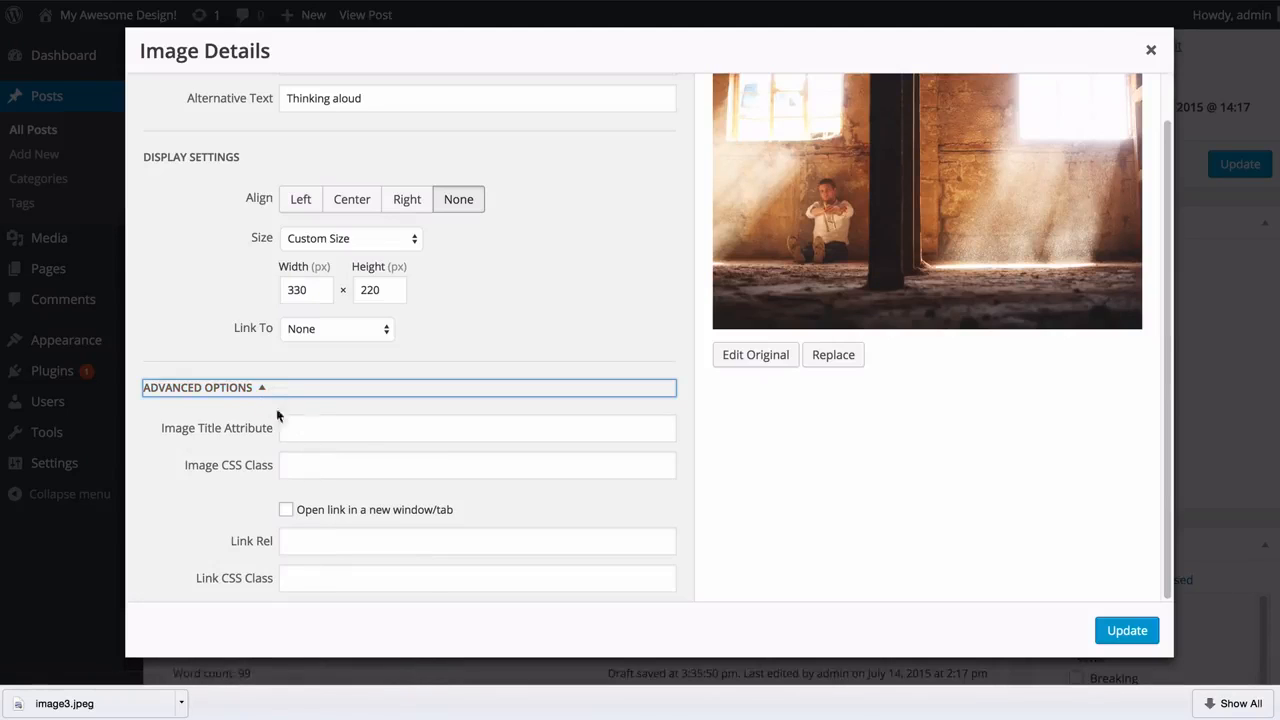
left_click(255, 390)
left_click(320, 482)
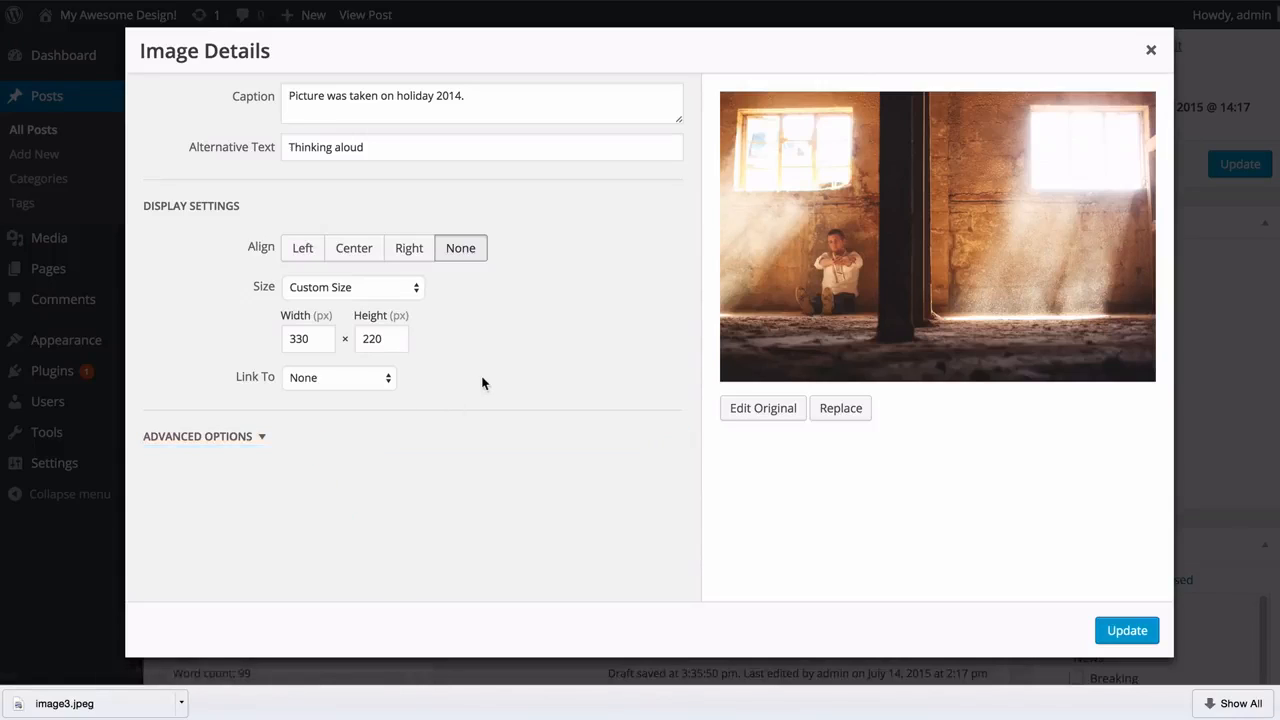
- Open the original image for editing and crop strips off its upper and lower edges, keeping about 5462 × 2668 px
left_click(773, 410)
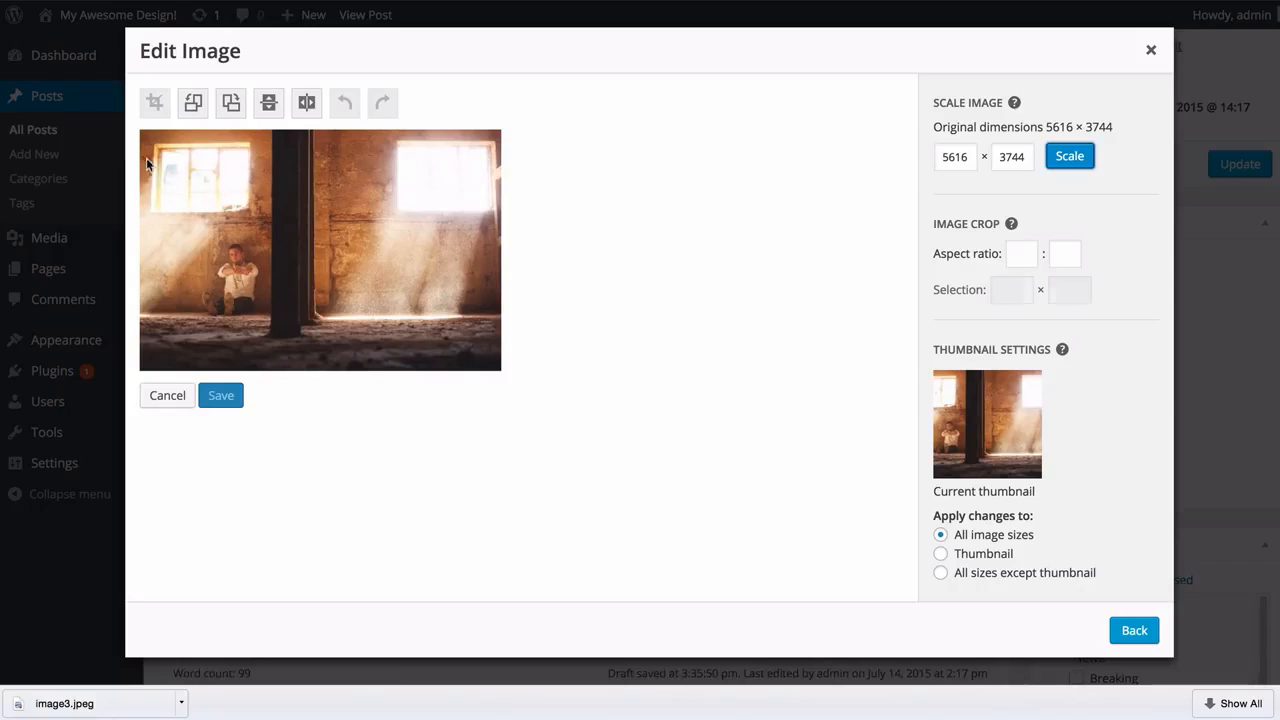
left_click_drag(147, 158, 495, 328)
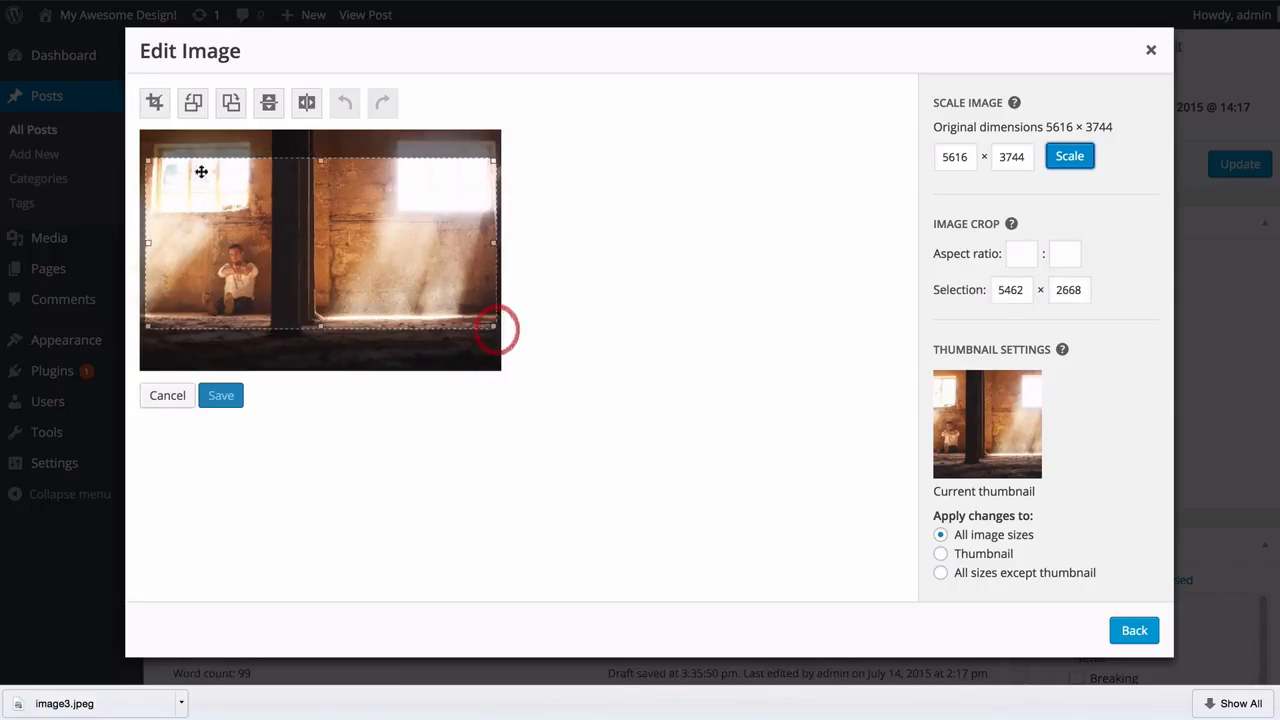
left_click(155, 104)
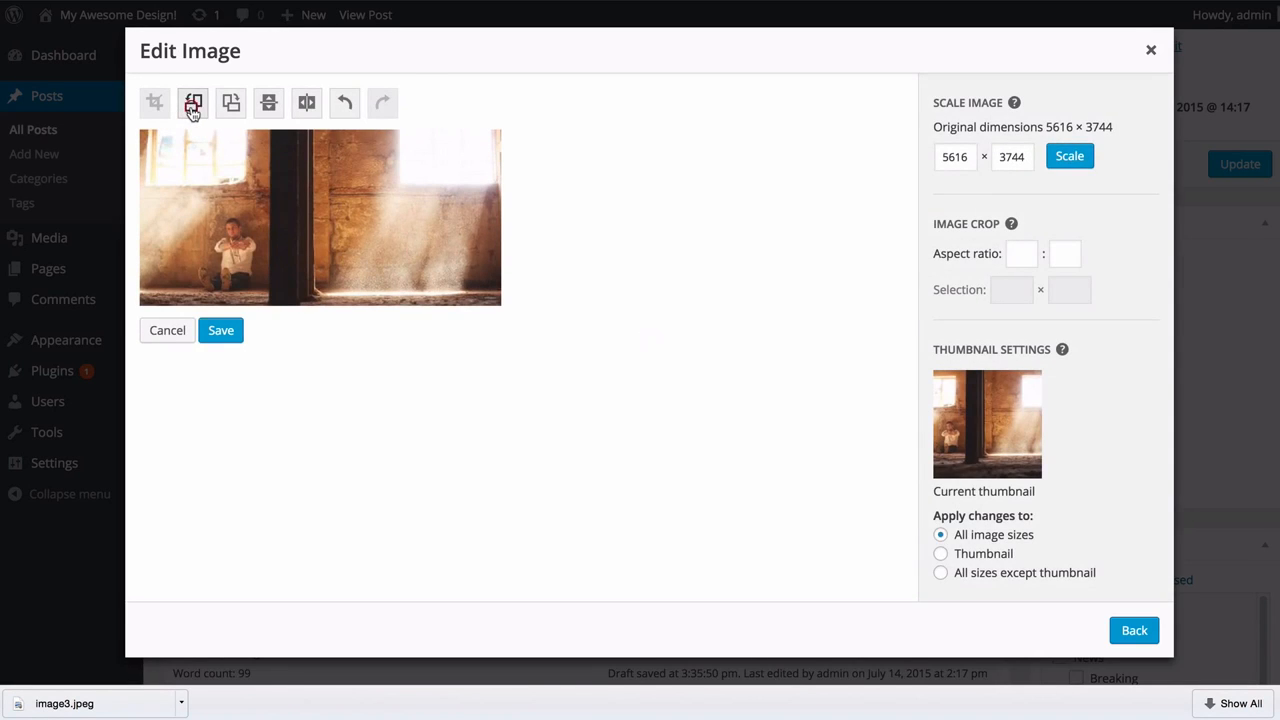
- Try rotating the cropped image counter-clockwise and undo the rotation
left_click(193, 104)
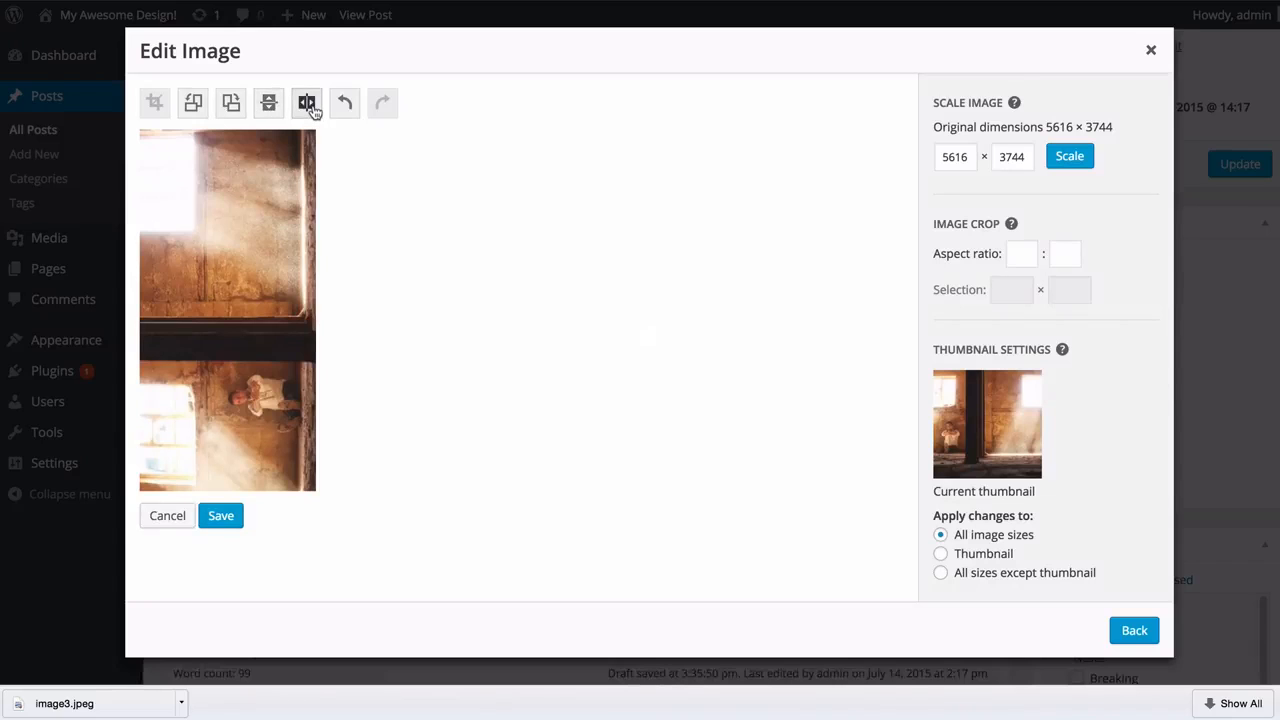
left_click(343, 103)
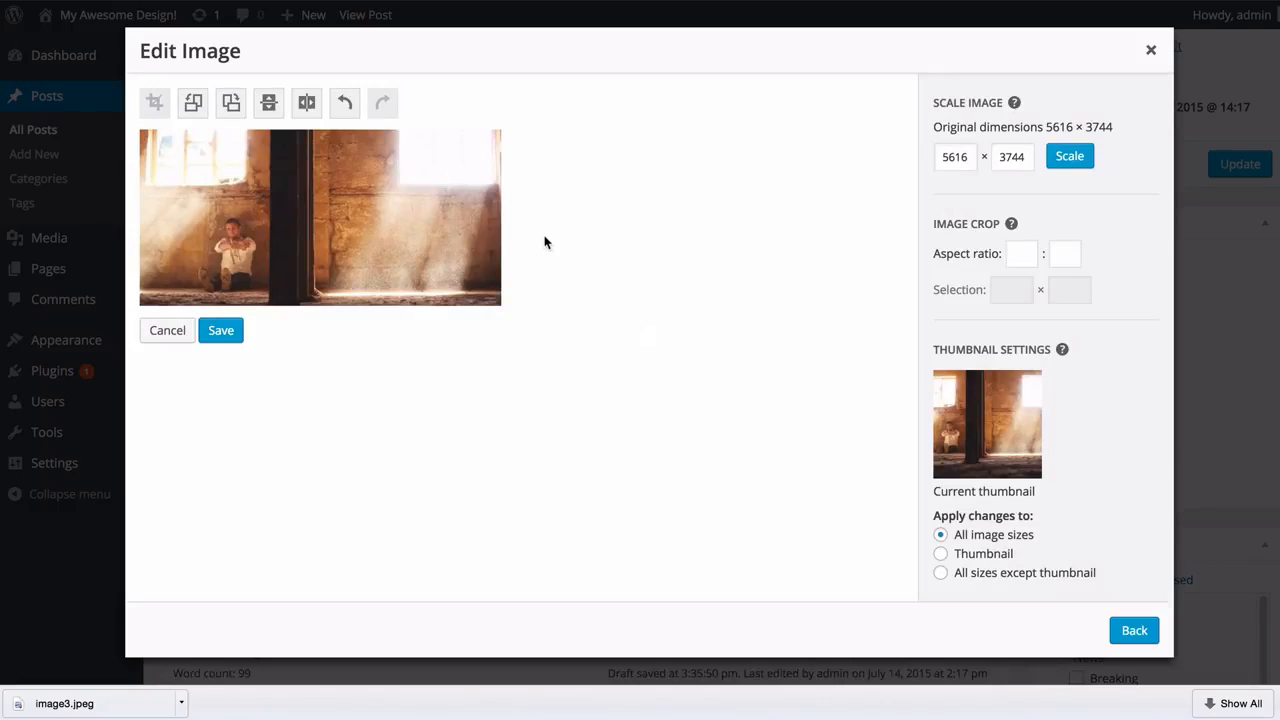
- Save the cropped original and update the image in the post
left_click(228, 332)
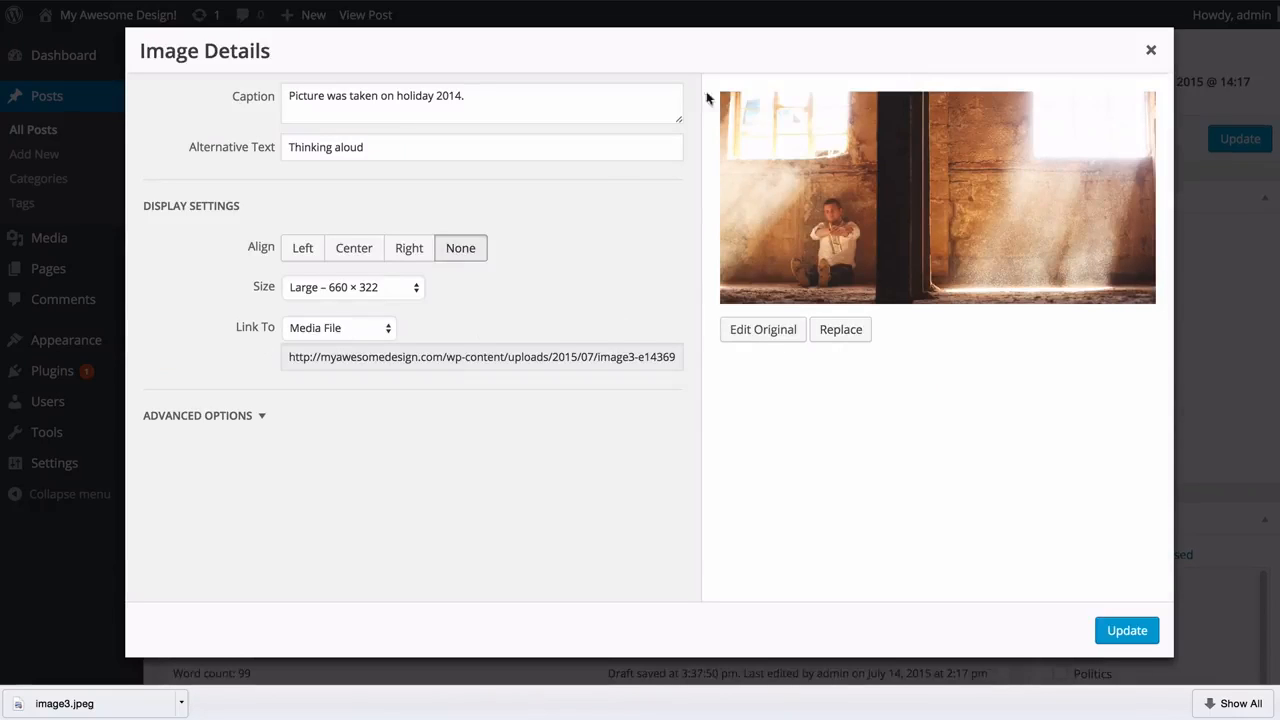
left_click(1127, 632)
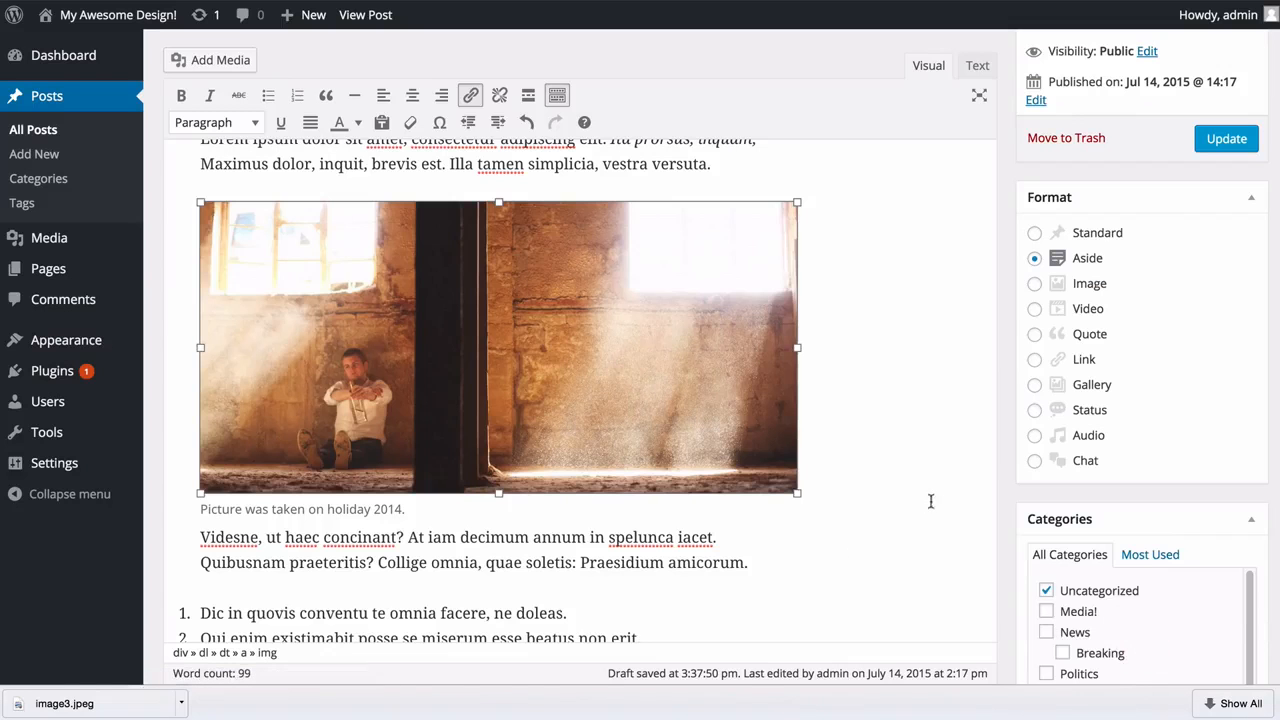
- Try scaling the cropped image down proportionally to about half its width and aligning it left of the text
left_click(771, 403)
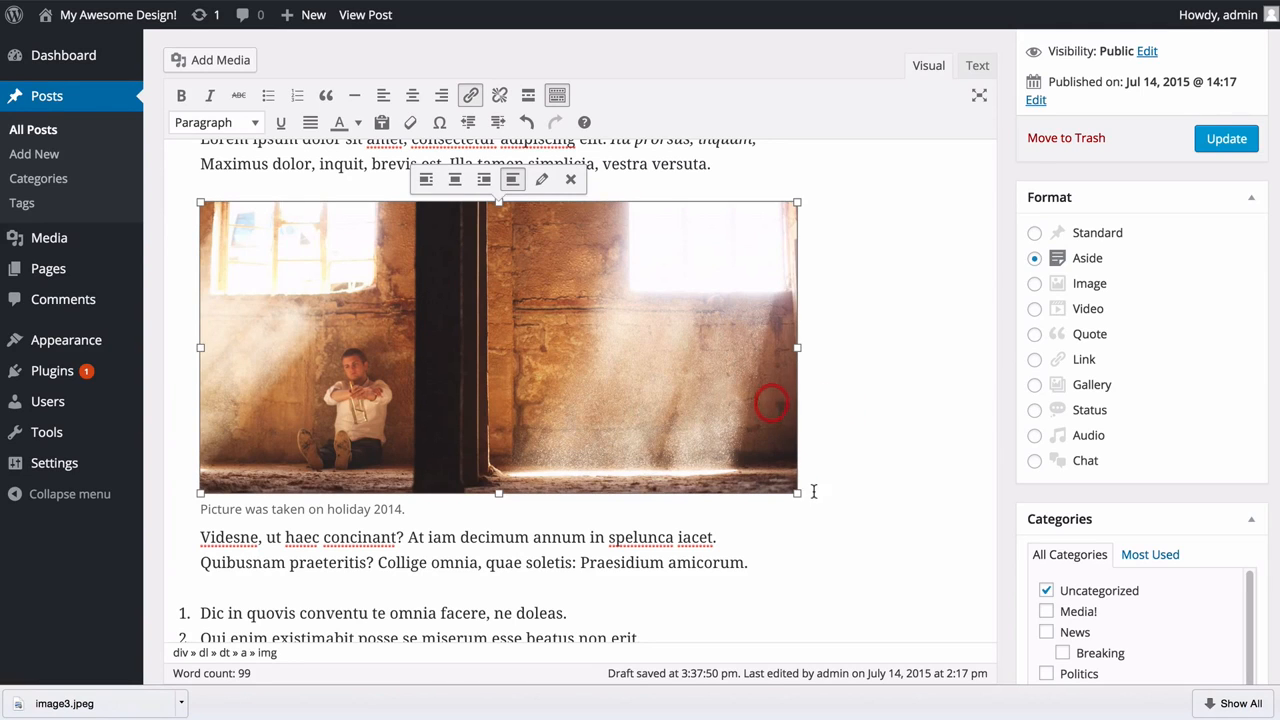
left_click_drag(797, 494, 500, 348)
left_click(397, 261)
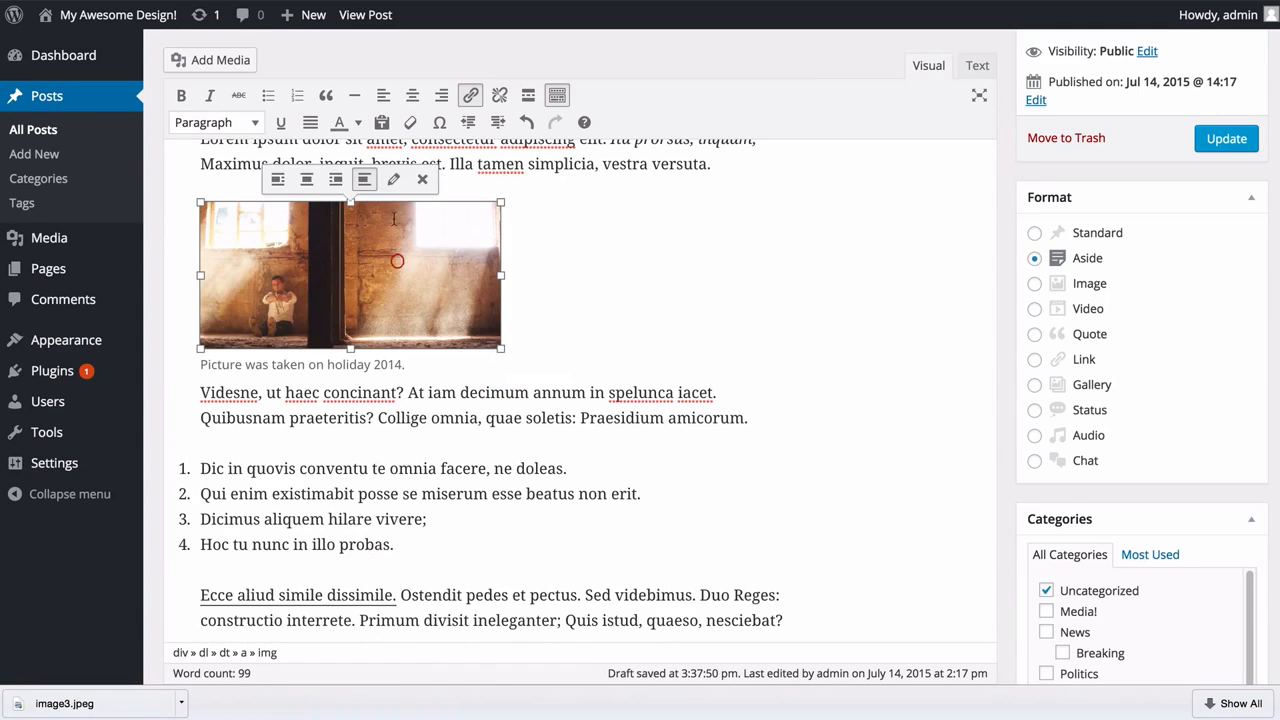
left_click(277, 179)
left_click(813, 422)
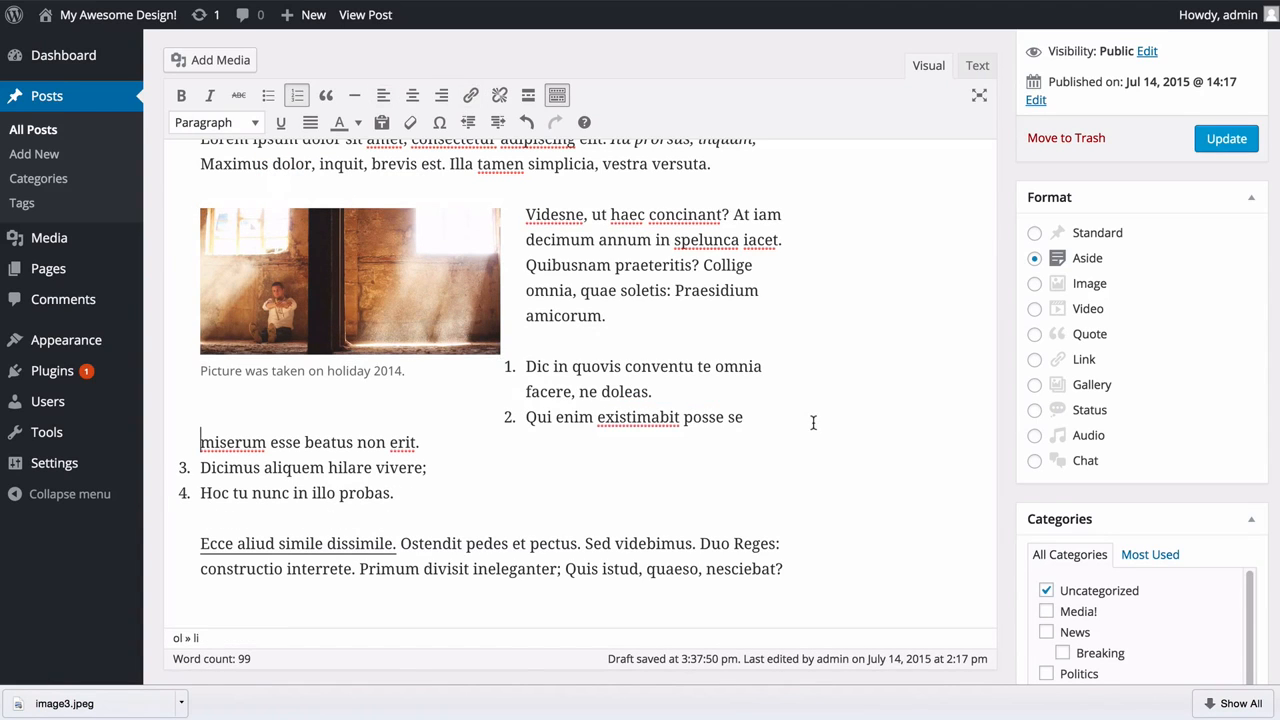
- Enlarge the image back to the full text width and set its alignment to None
left_click(405, 325)
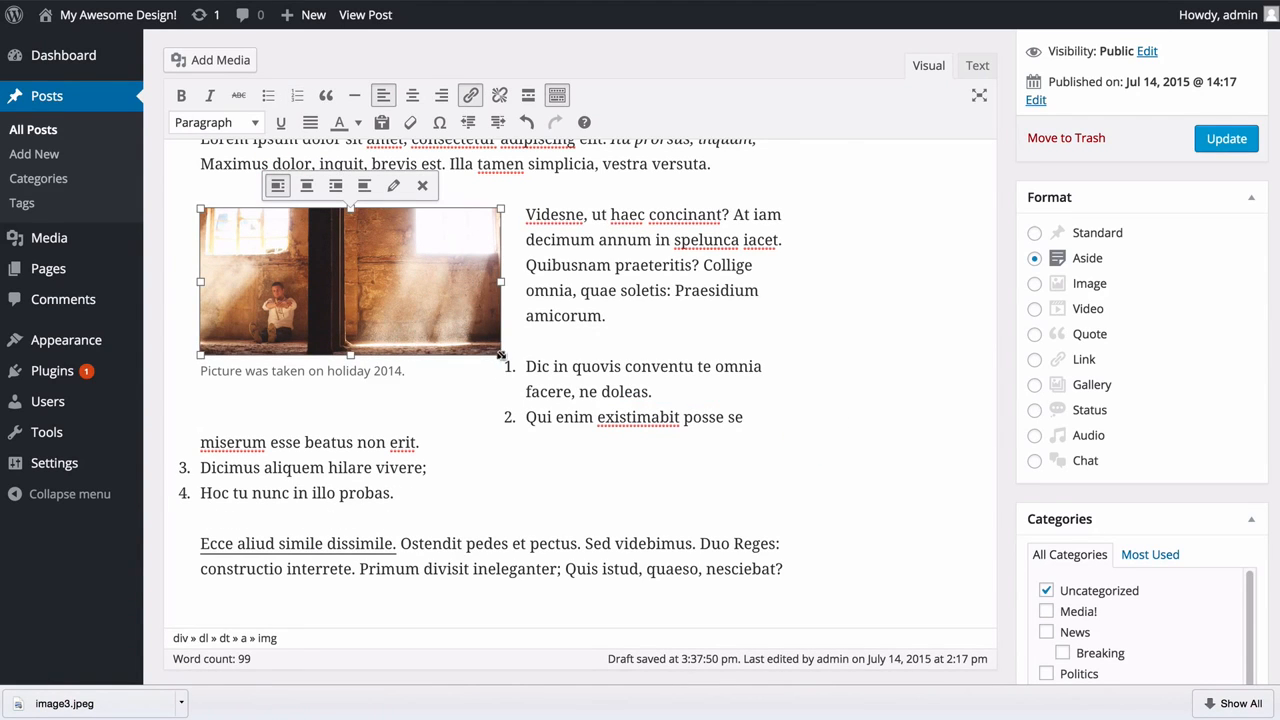
left_click_drag(501, 355, 826, 380)
left_click(493, 186)
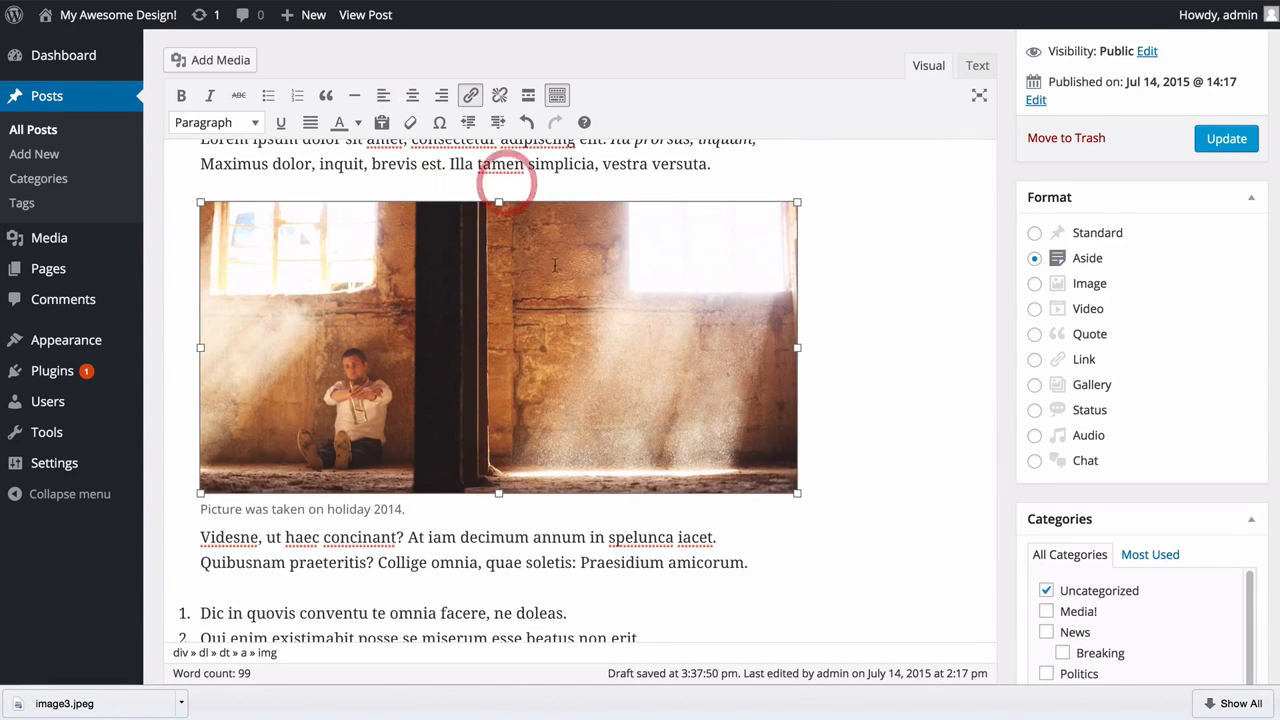
- Add an empty line between the paragraph below the image and the numbered list
scroll(600, 316, "down", 1)
scroll(602, 326, "down", 3)
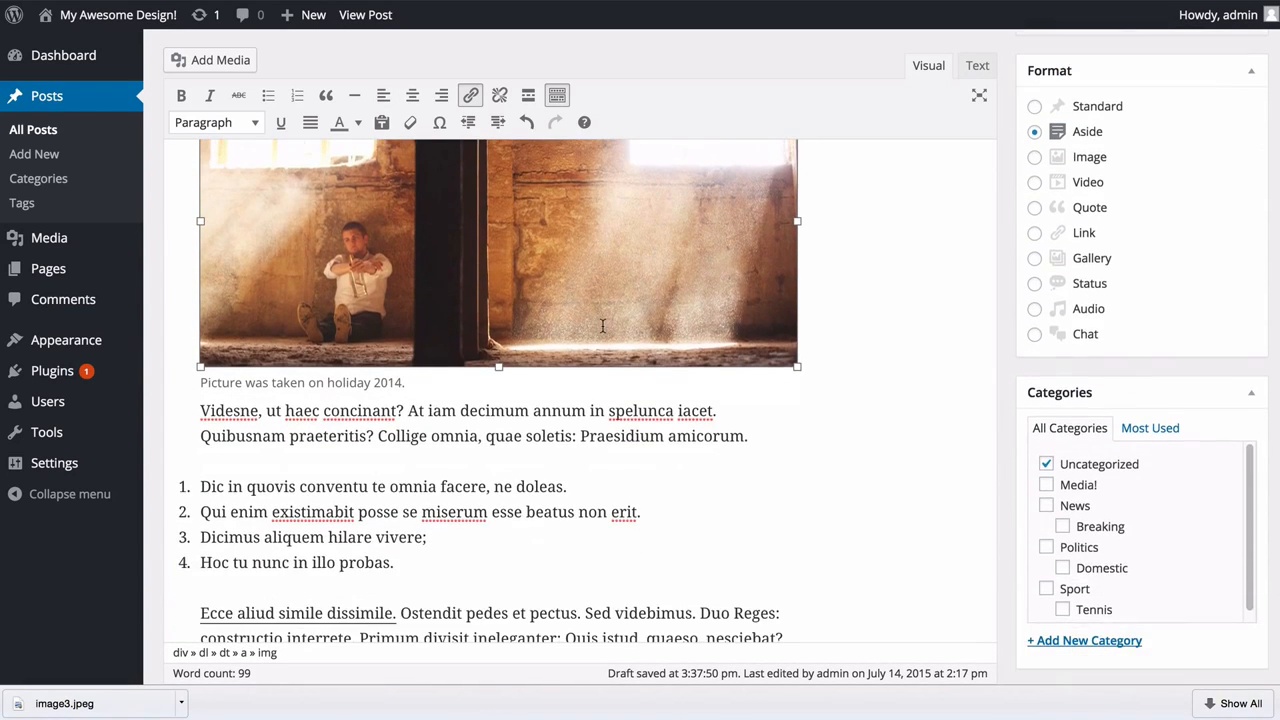
left_click(786, 443)
key("Return")
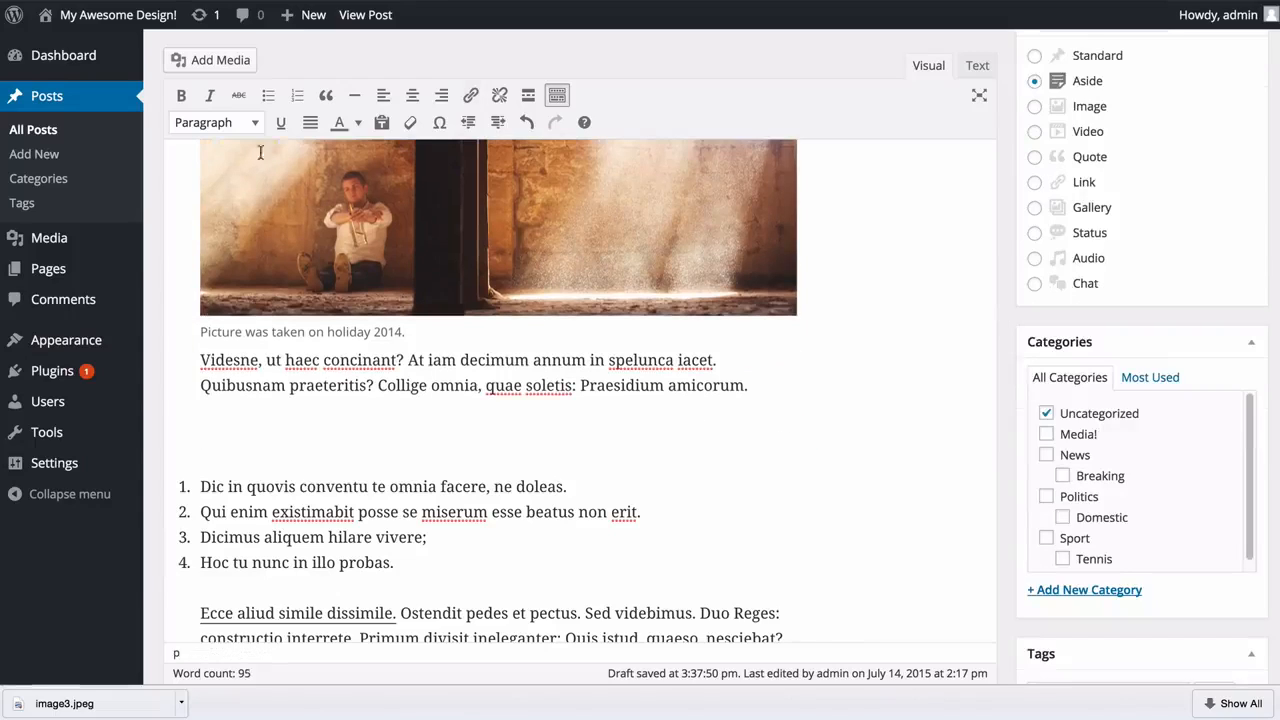
- Open the media library for the empty line, select image2.jpeg and review its attachment details and display settings
left_click(222, 66)
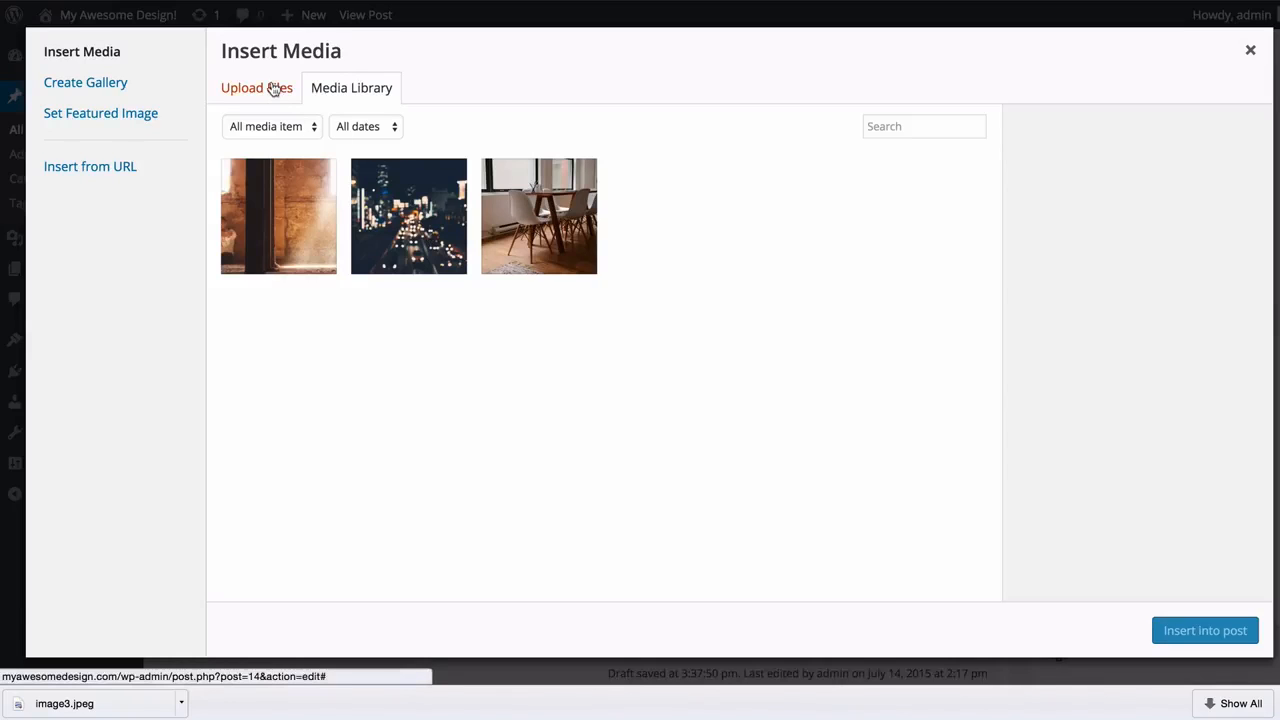
left_click(436, 233)
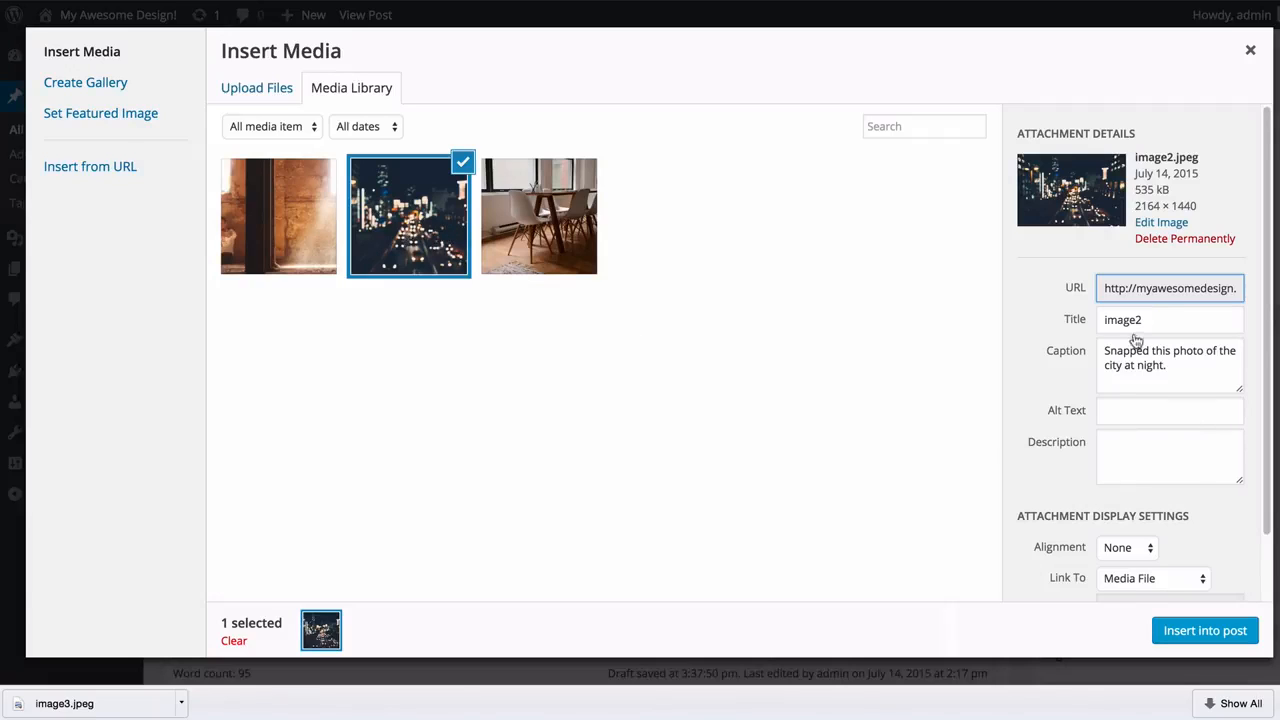
scroll(1140, 345, "down", 2)
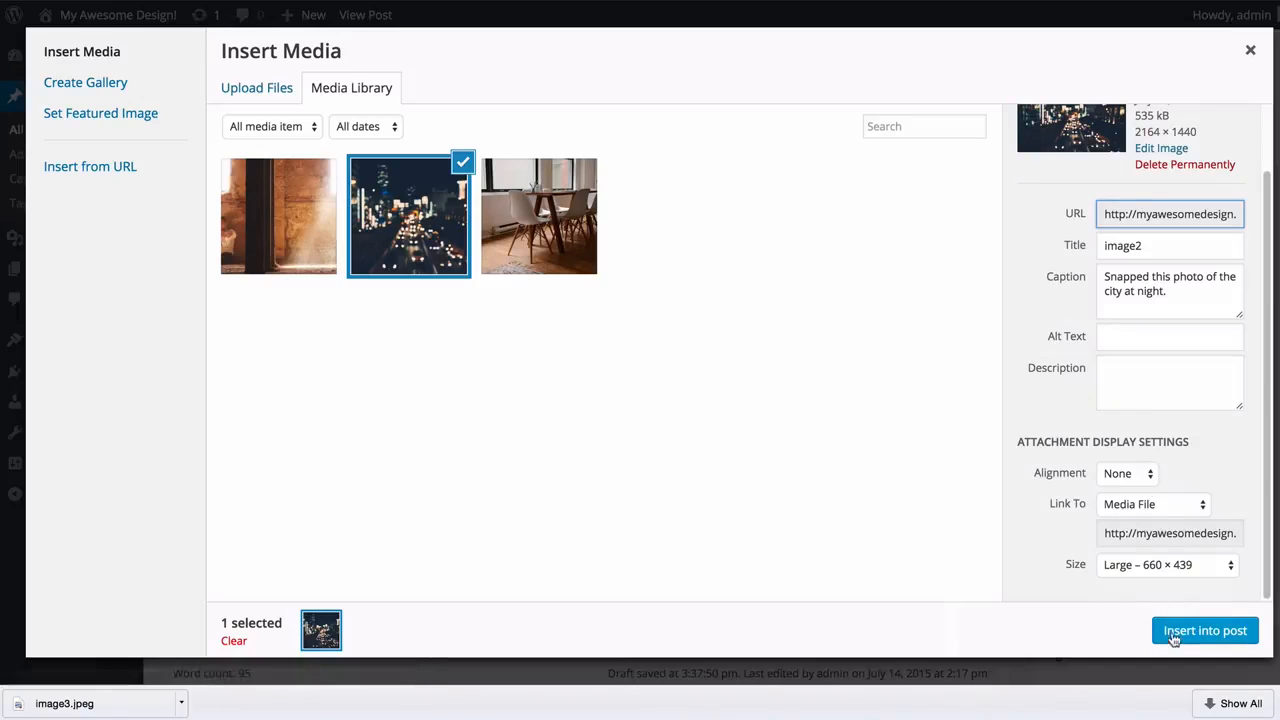
scroll(1147, 400, "up", 2)
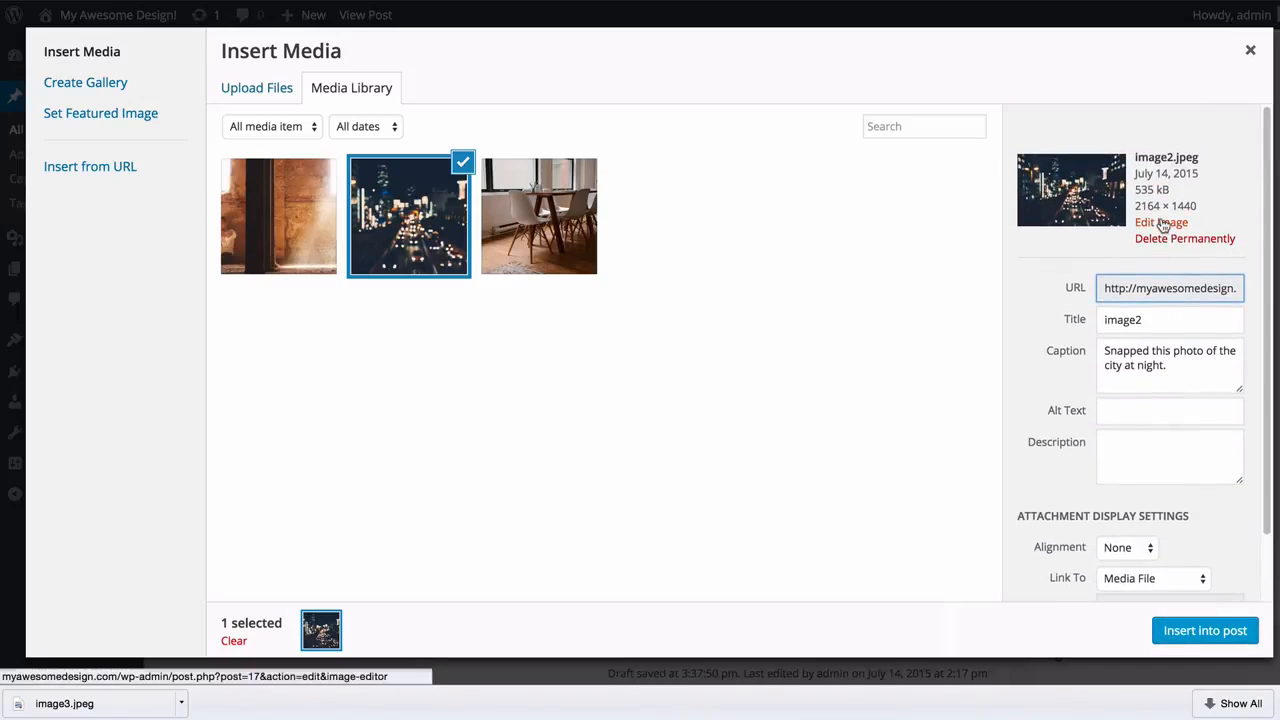
- Open image2.jpeg for editing, mark a square crop area of about 1370 × 1370 px and set the aspect ratio to 1:1
left_click(1161, 224)
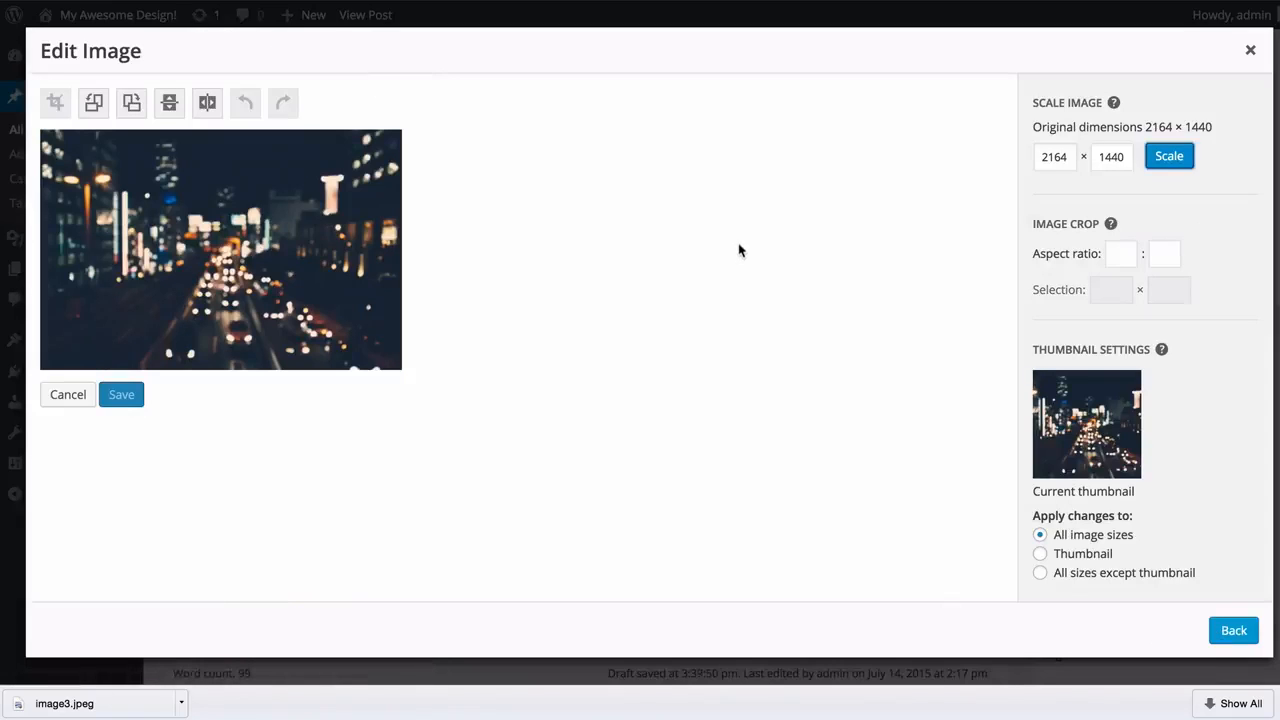
left_click(1062, 167)
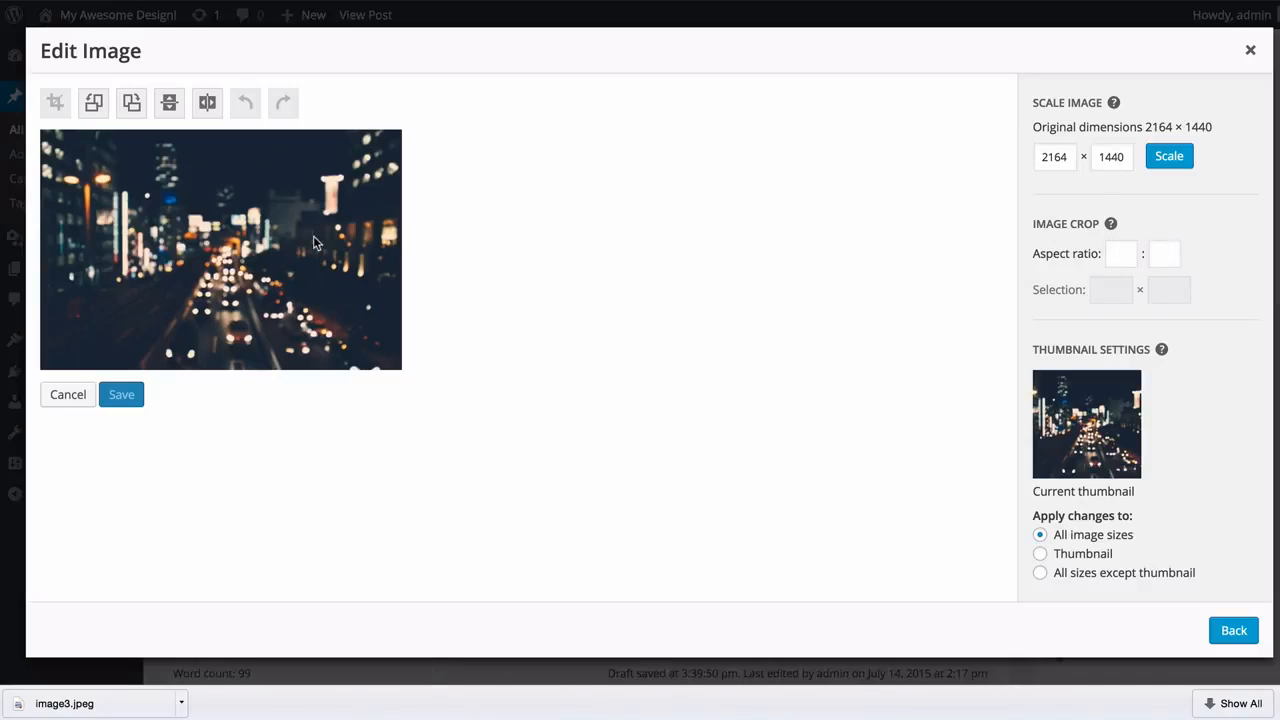
left_click_drag(97, 146, 326, 369)
left_click(1124, 254)
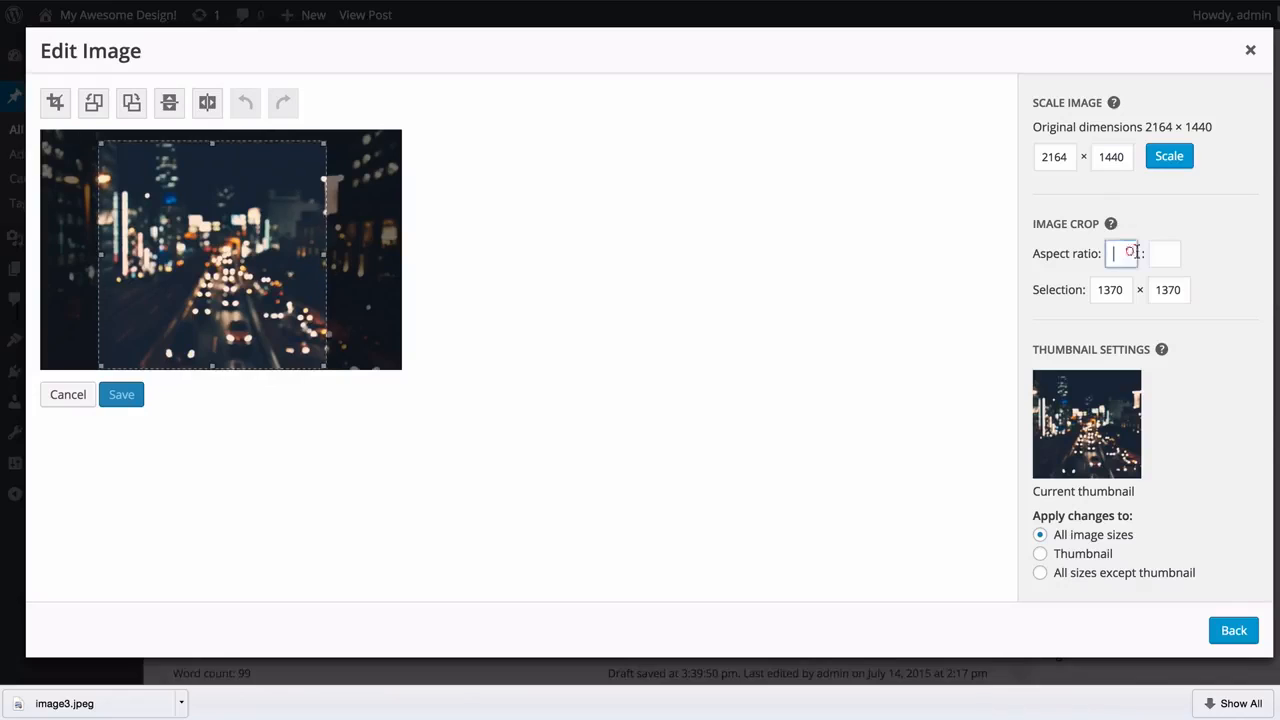
type("1")
left_click(1168, 255)
type("1")
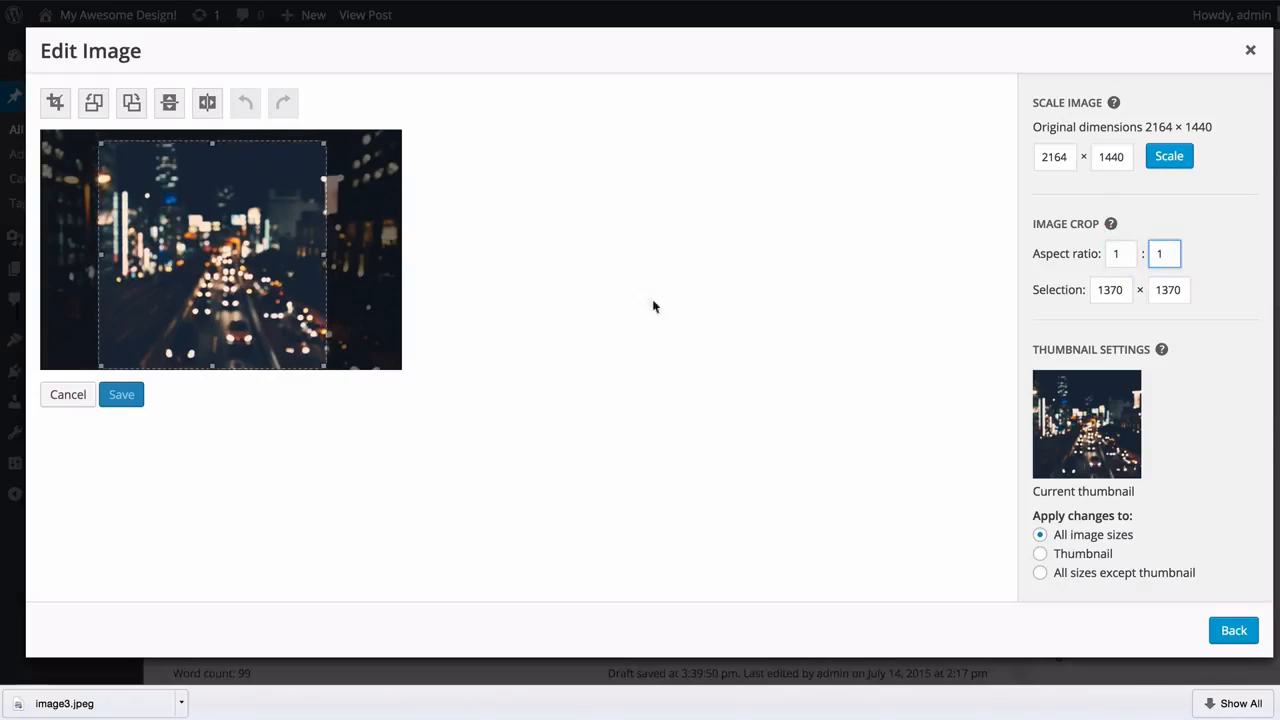
- Adjust the crop area to about 1304 × 1304 px, crop image2.jpeg to it and save the edited image
left_click_drag(140, 268, 173, 272)
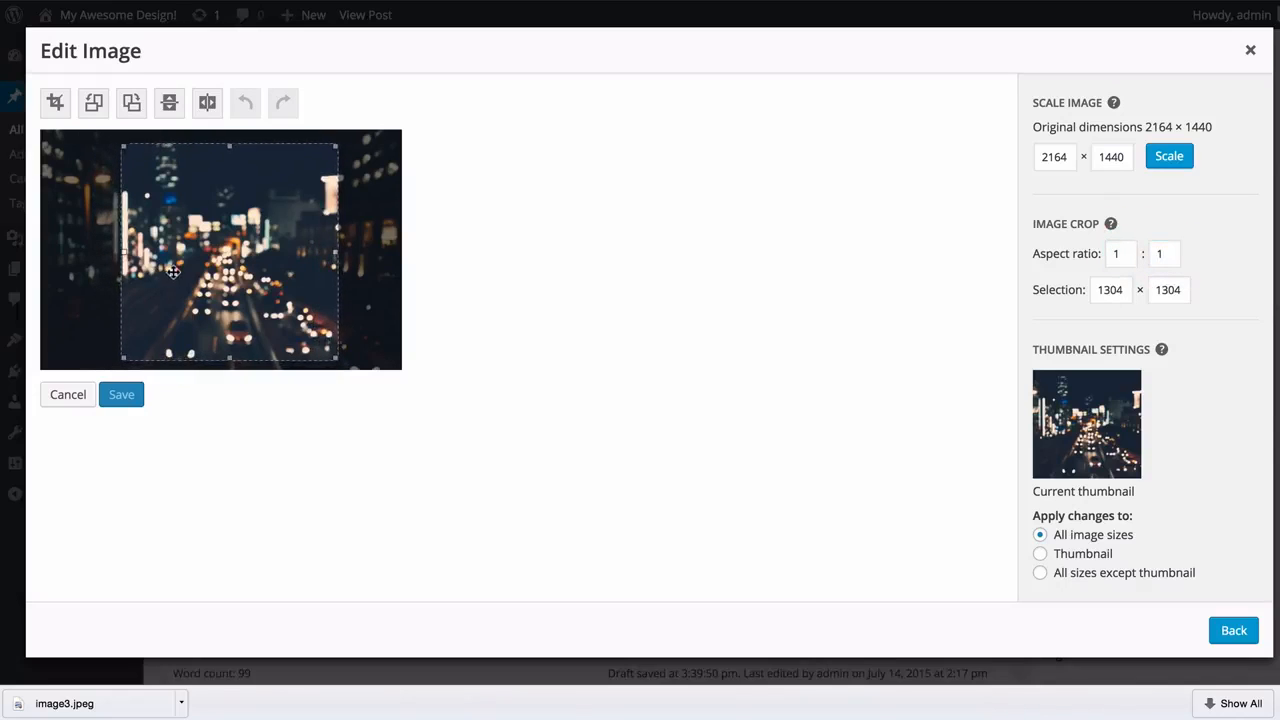
left_click(54, 101)
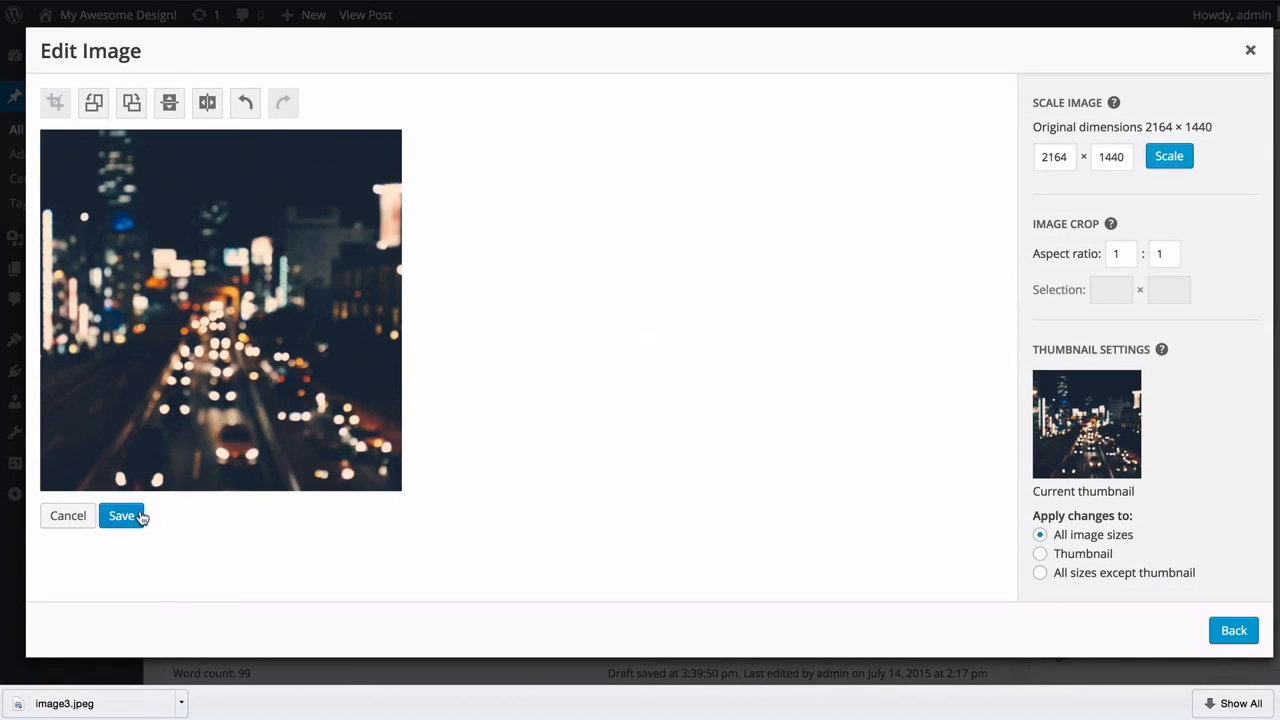
left_click(126, 515)
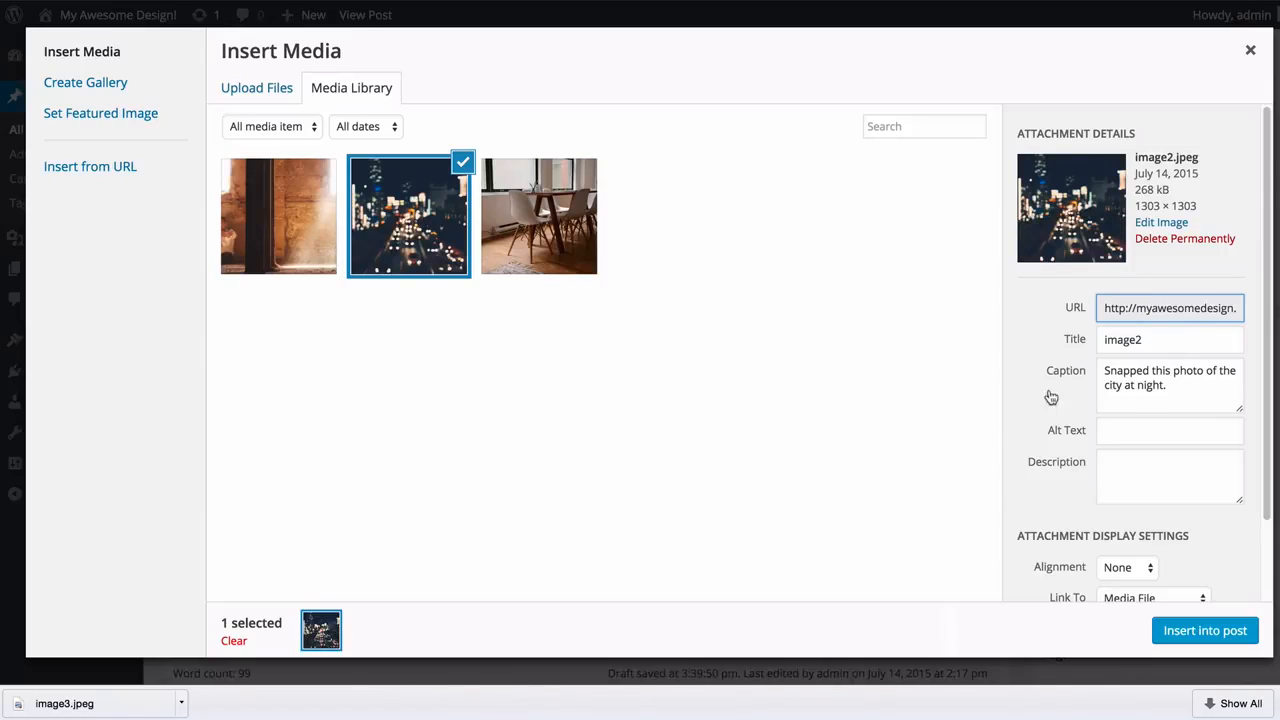
- Insert image2.jpeg into the post at Medium size, 300 × 300, with Right alignment
scroll(1054, 395, "down", 2)
left_click(1147, 563)
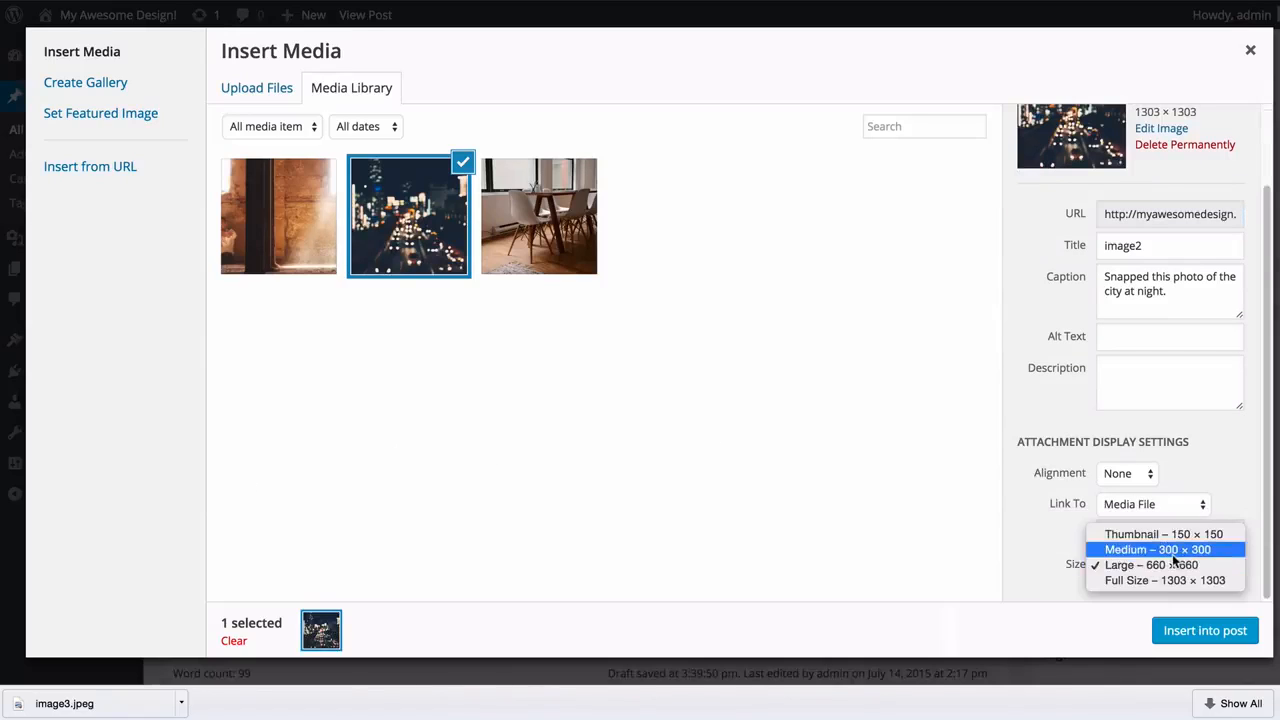
left_click(1176, 550)
left_click(1135, 476)
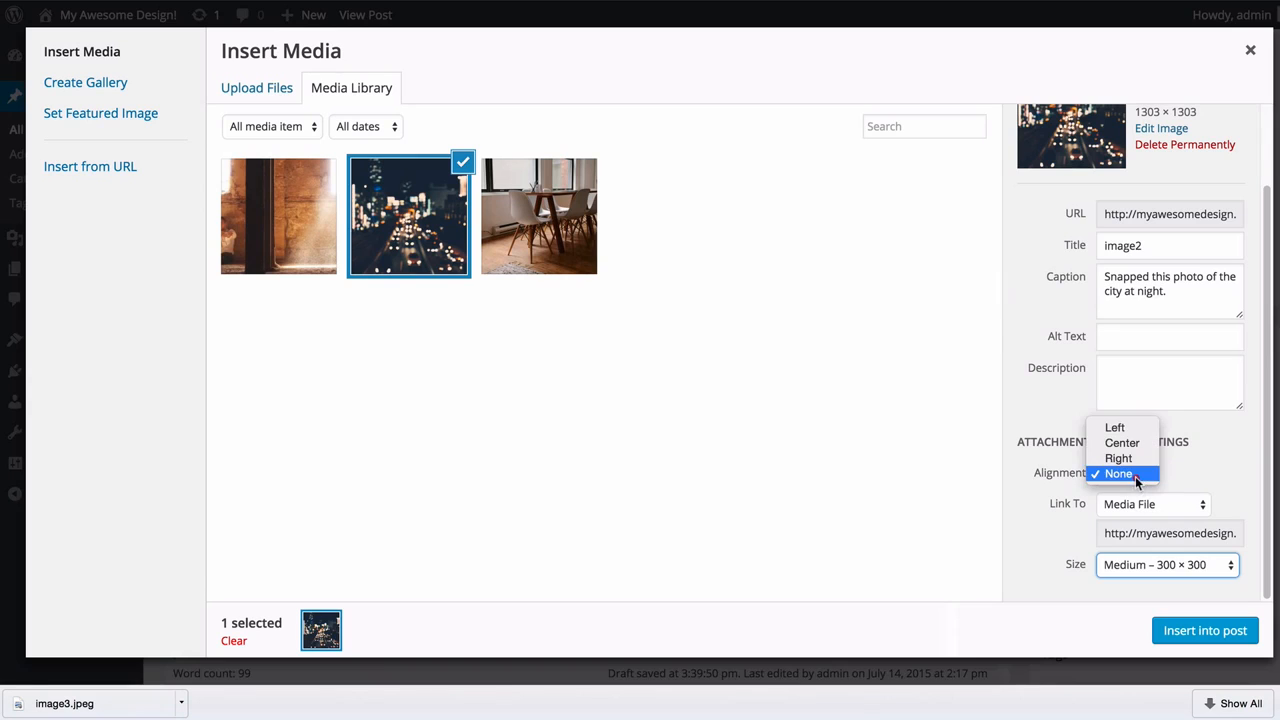
left_click(1133, 462)
left_click(1197, 631)
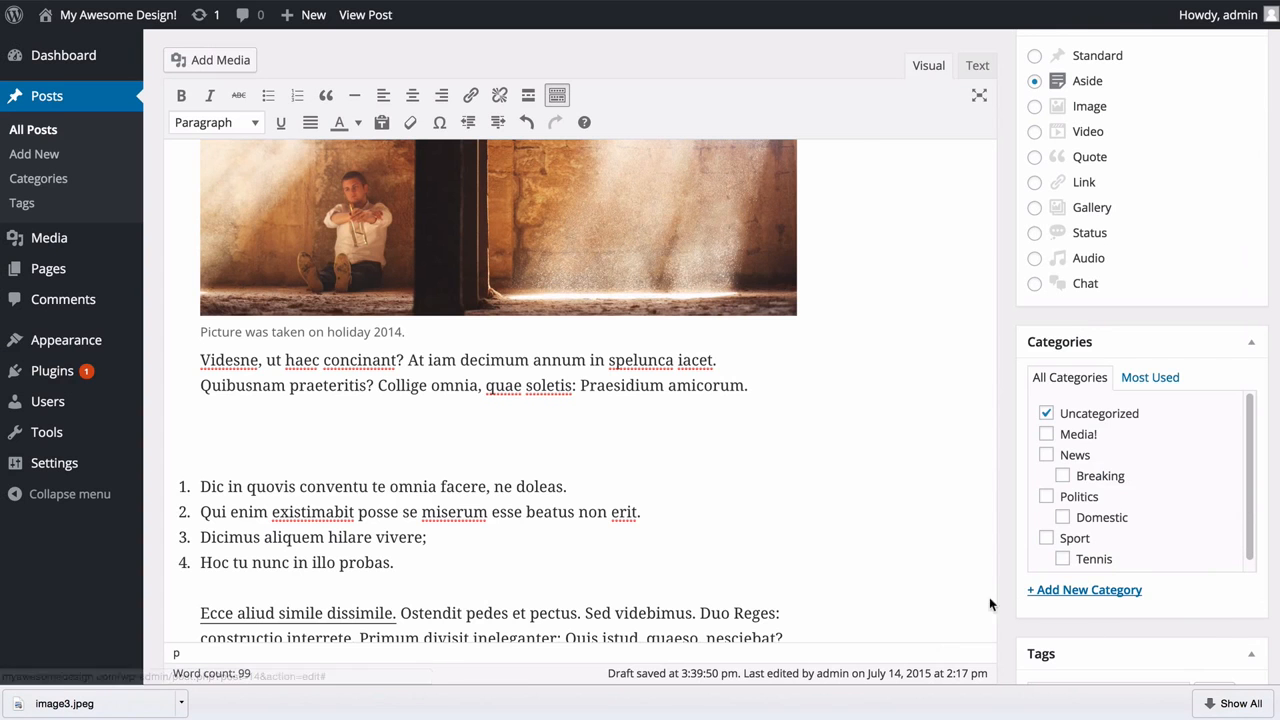
scroll(843, 557, "down", 5)
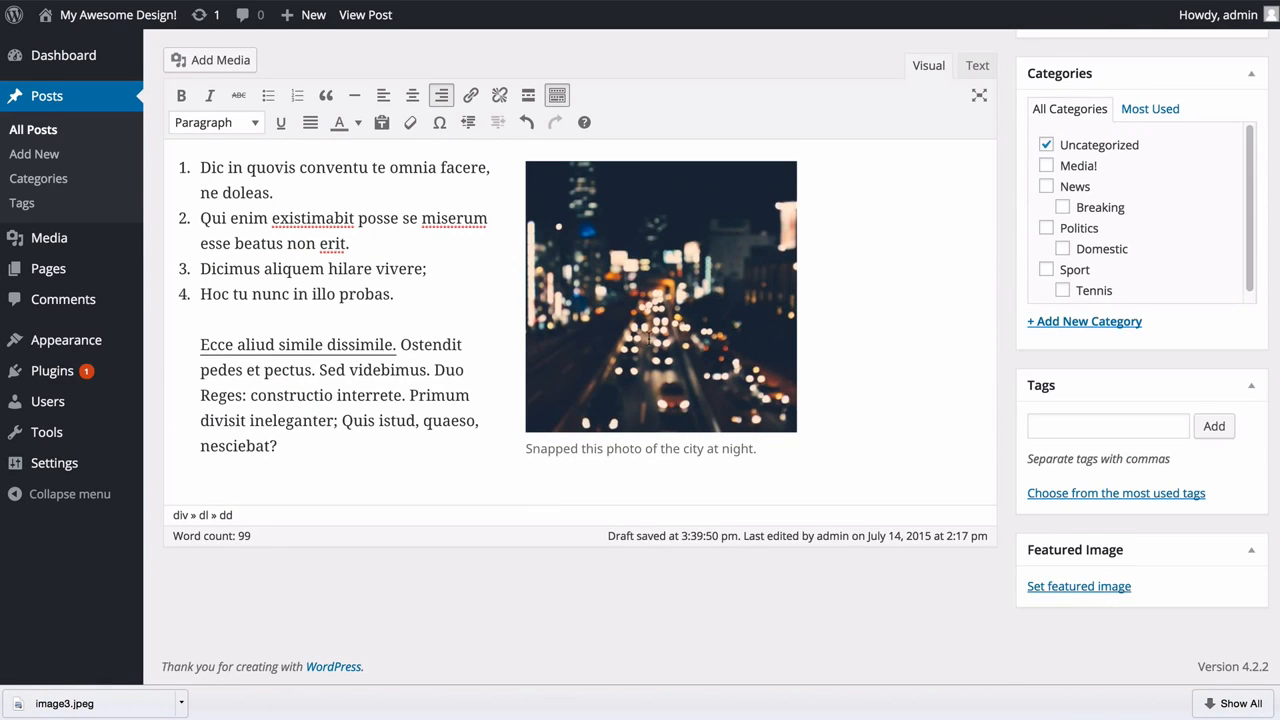
- Update the published post with the newly inserted image
scroll(657, 347, "up", 2)
scroll(1130, 291, "up", 6)
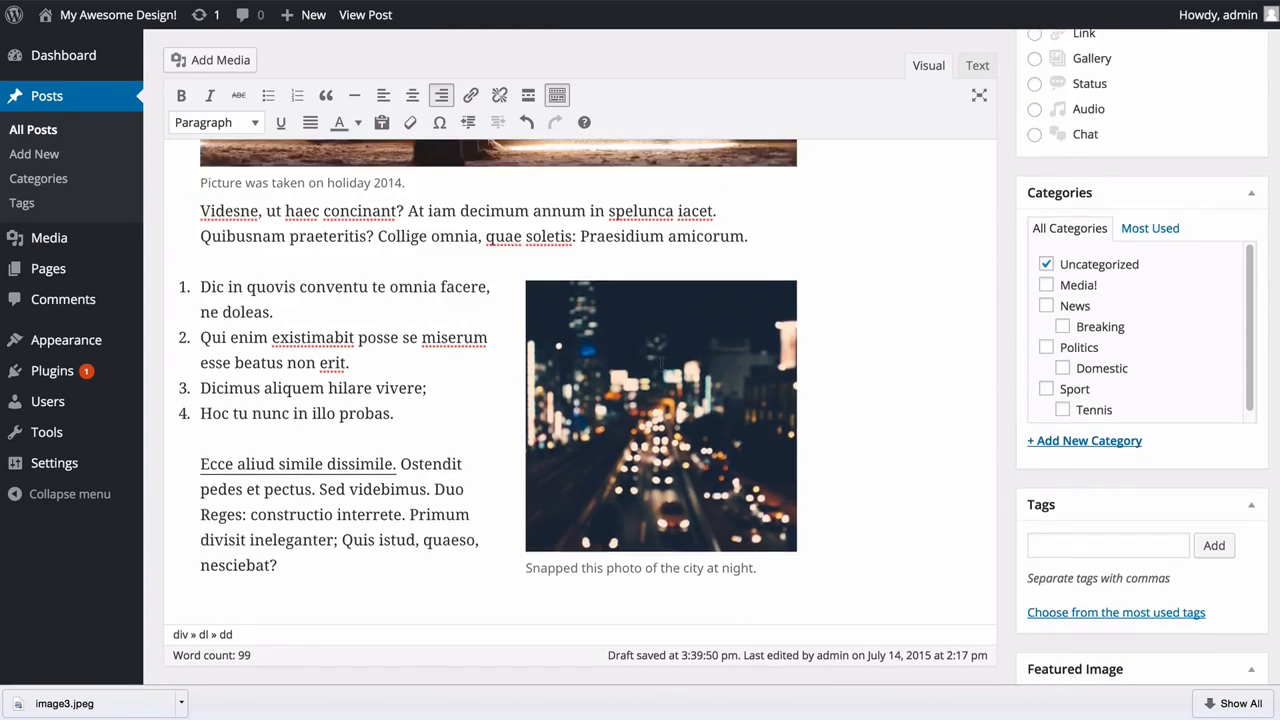
left_click(1200, 293)
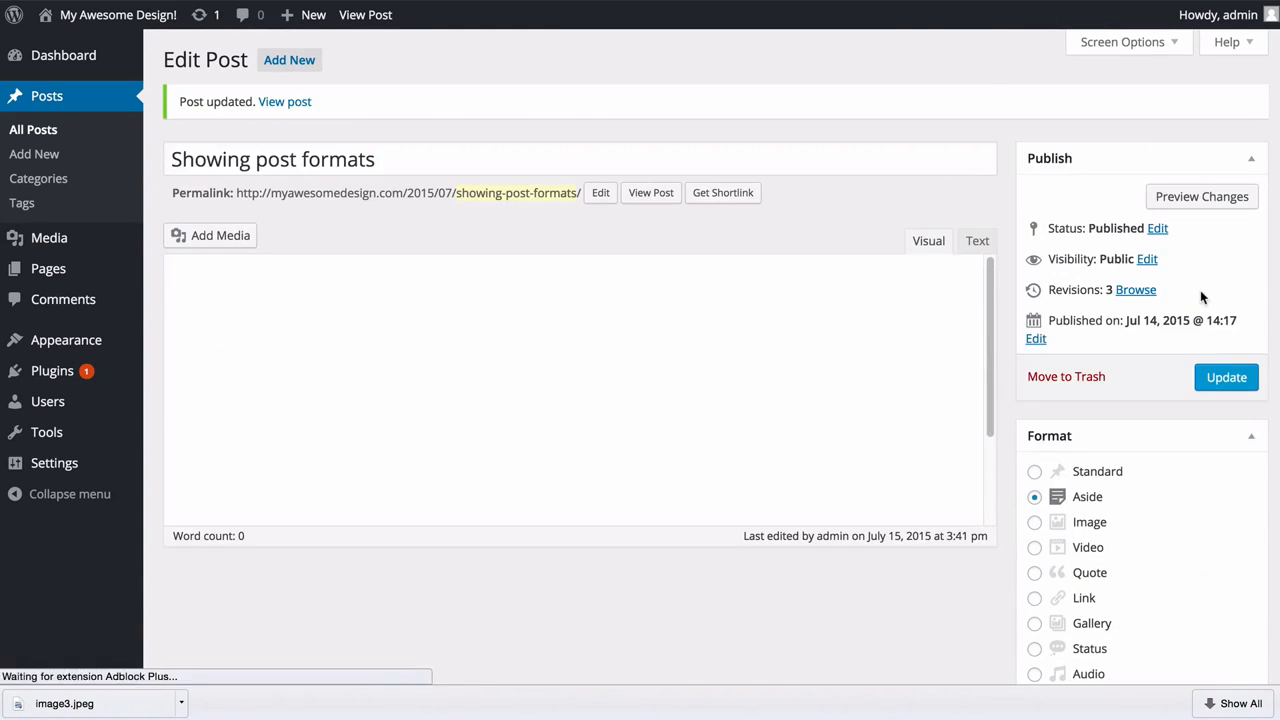
- View the published post and examine how both images and their captions appear in the text
left_click(287, 88)
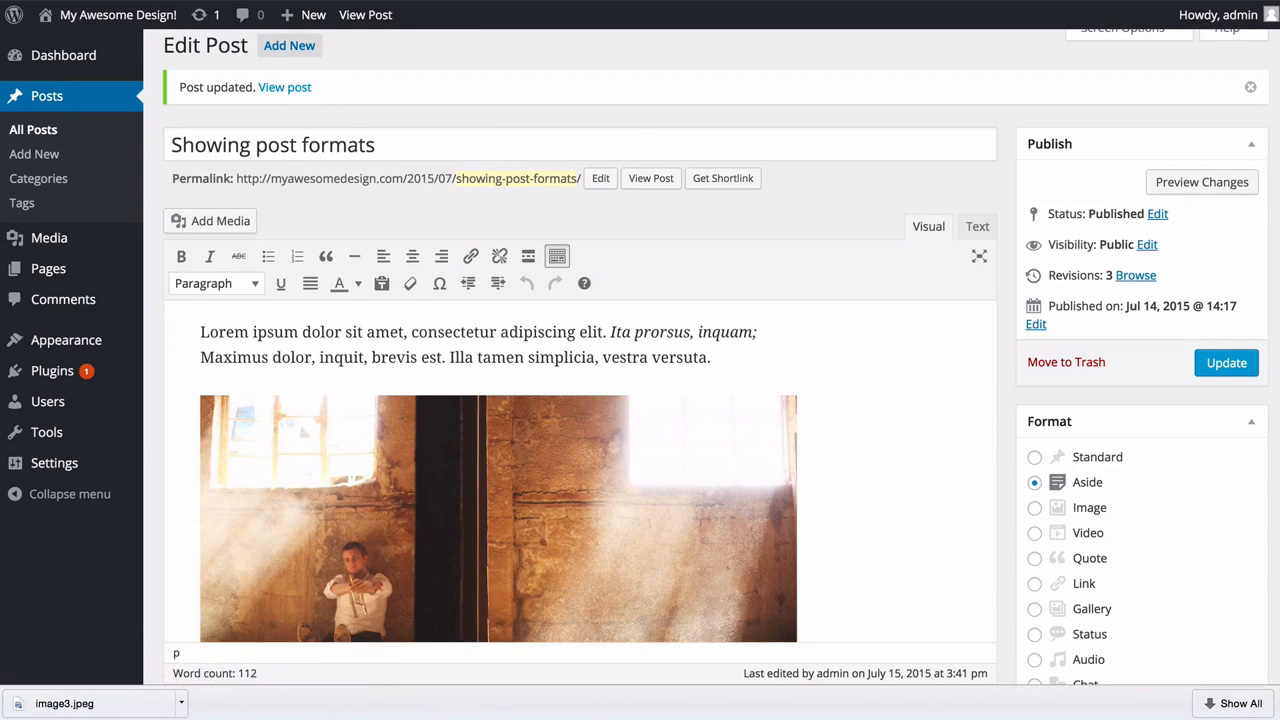
scroll(457, 332, "down", 2)
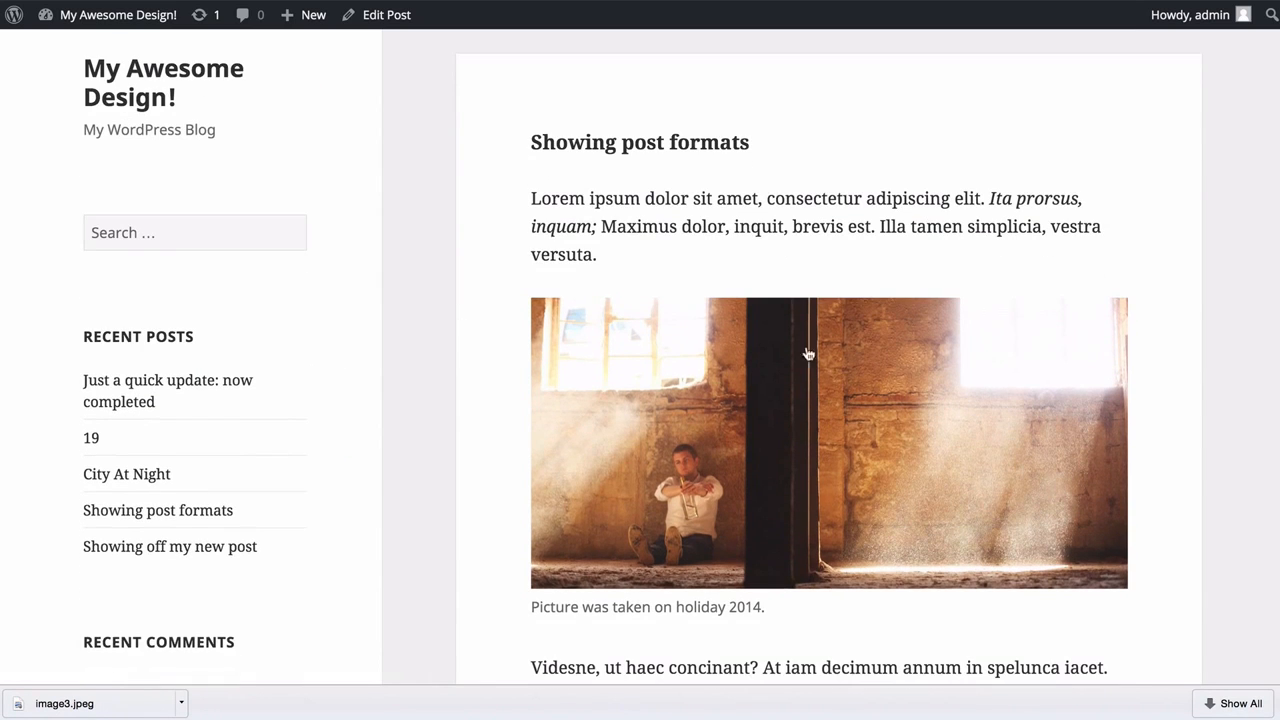
scroll(520, 357, "down", 2)
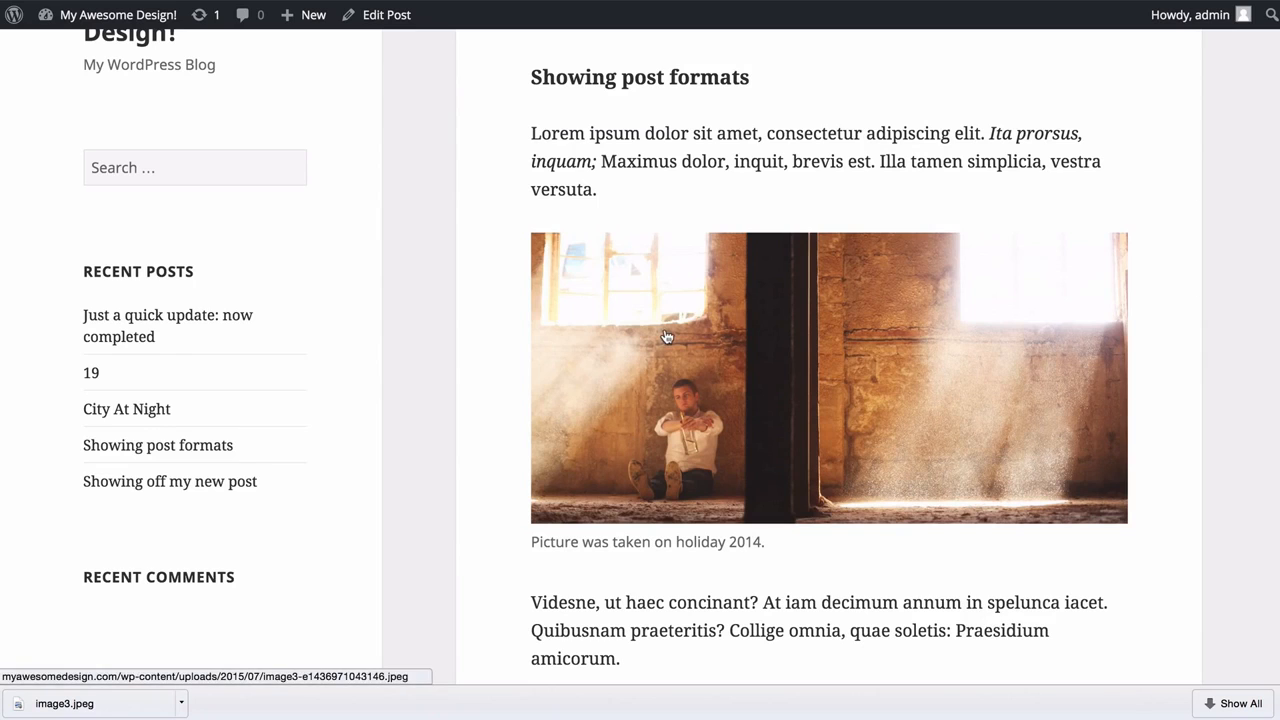
scroll(490, 365, "down", 1)
scroll(480, 367, "down", 5)
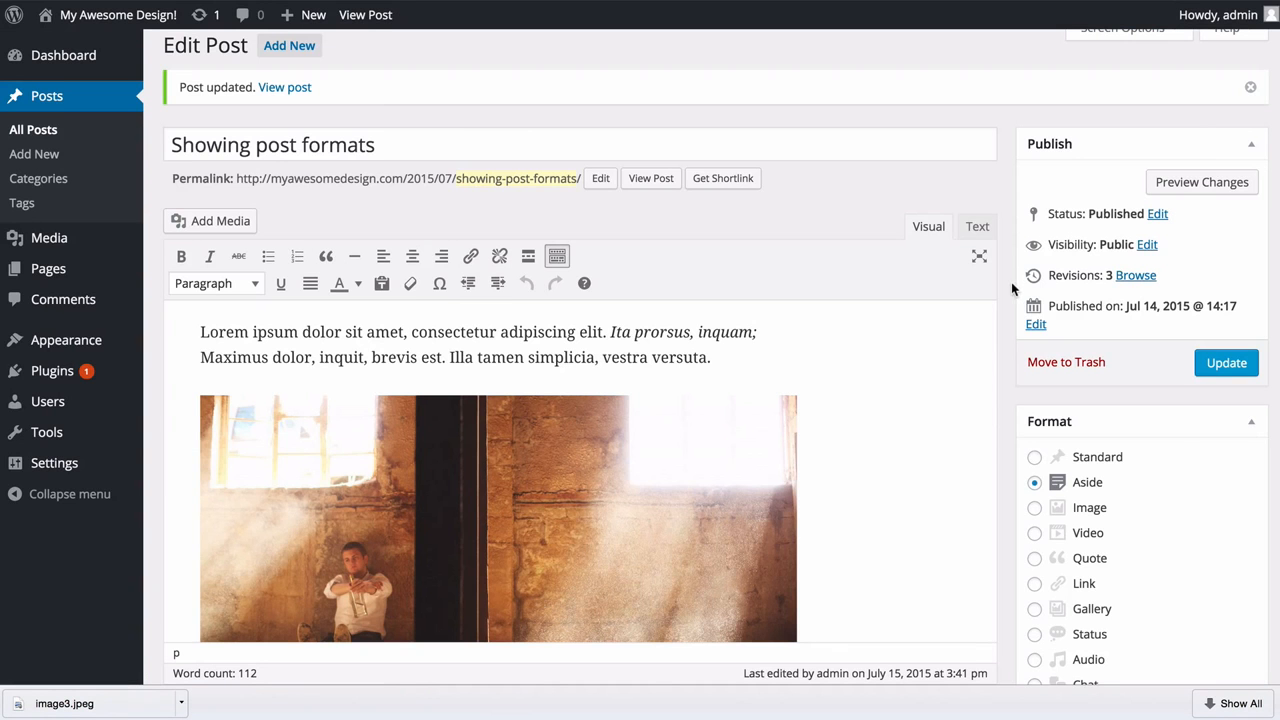
- Shrink the first image in the post slightly, keeping its proportions
scroll(1003, 299, "down", 5)
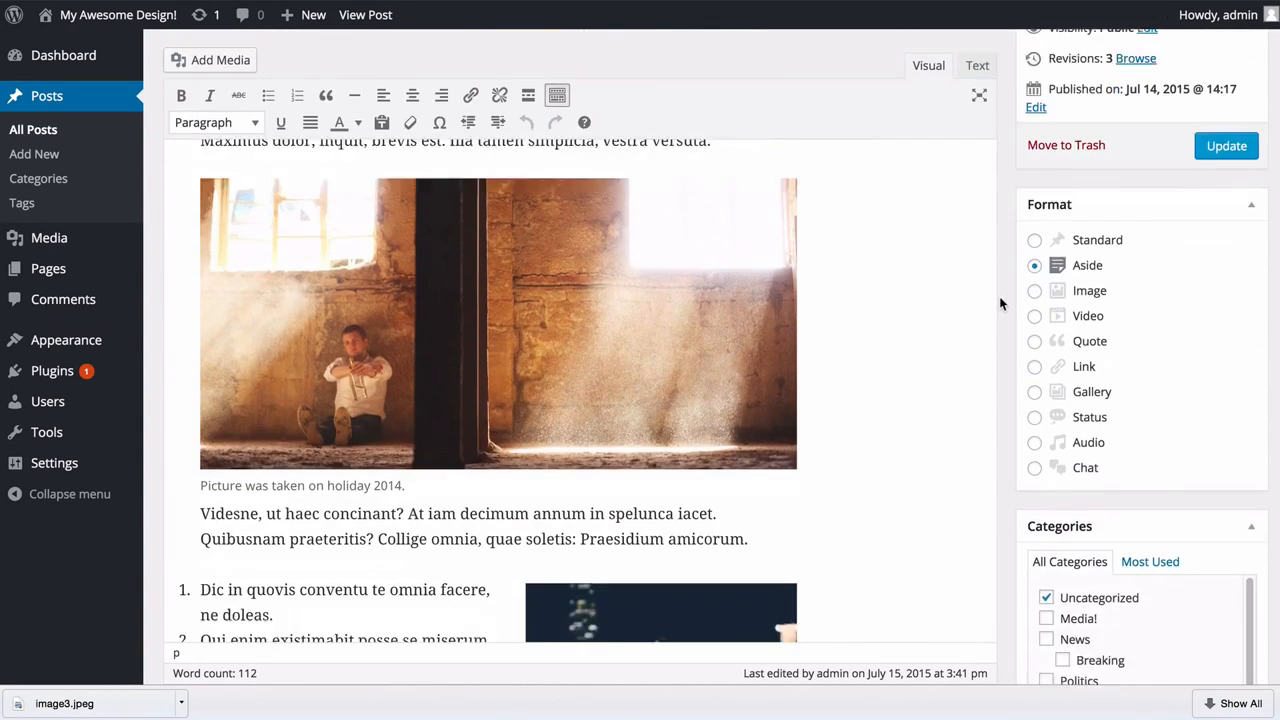
scroll(630, 340, "up", 3)
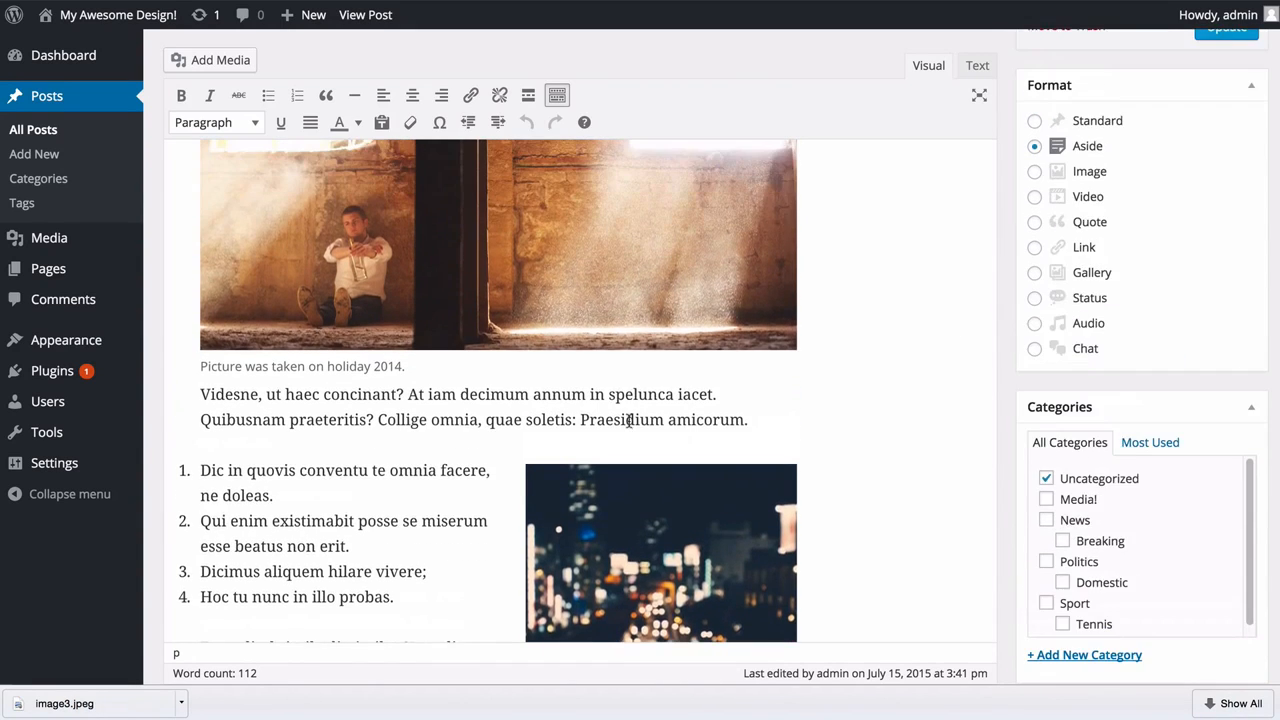
left_click(602, 347)
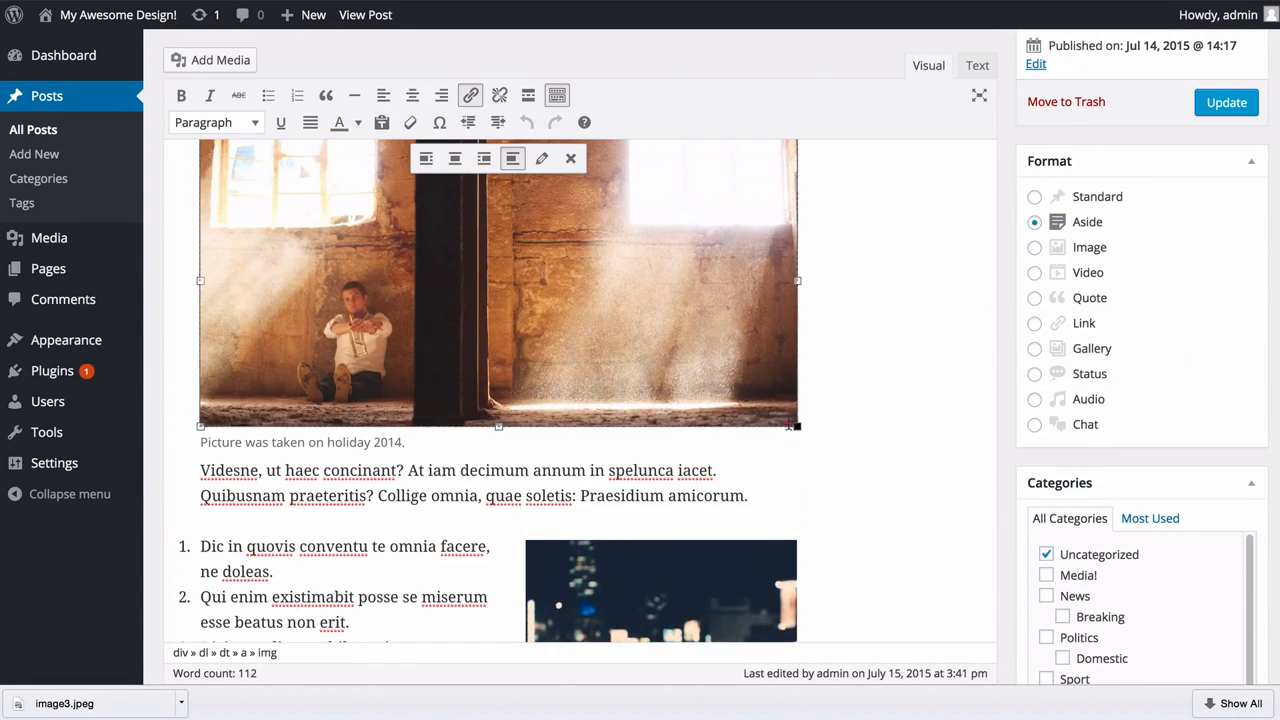
left_click_drag(797, 426, 705, 381)
scroll(804, 370, "up", 1)
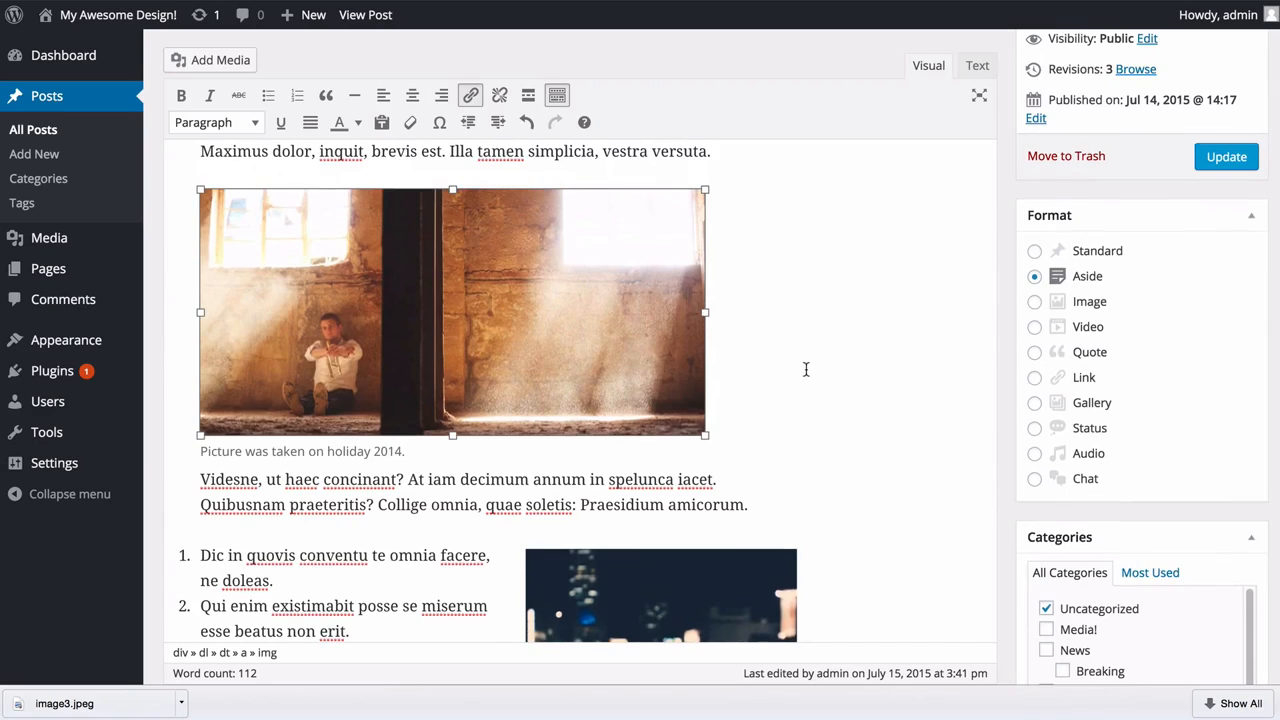
scroll(790, 375, "up", 4)
scroll(820, 365, "down", 4)
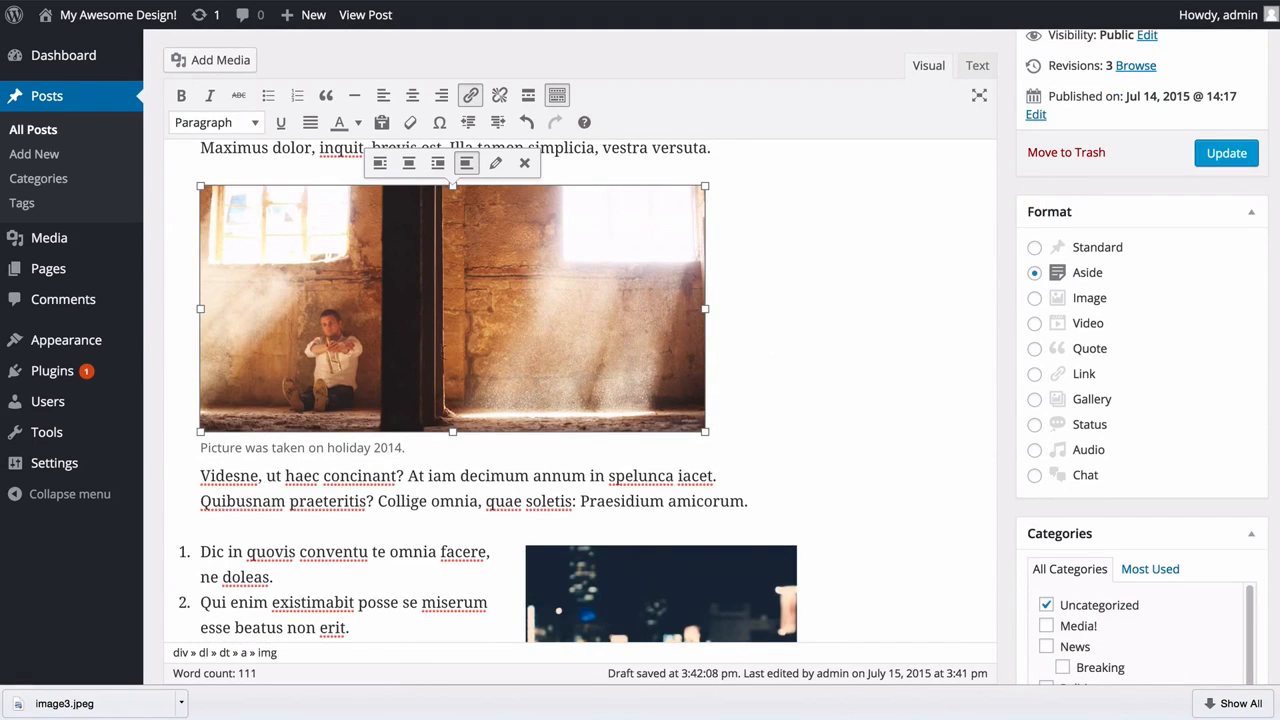
- Go to the site's Media Library, leaving the post editor without saving the changes
mouse_move(85, 253)
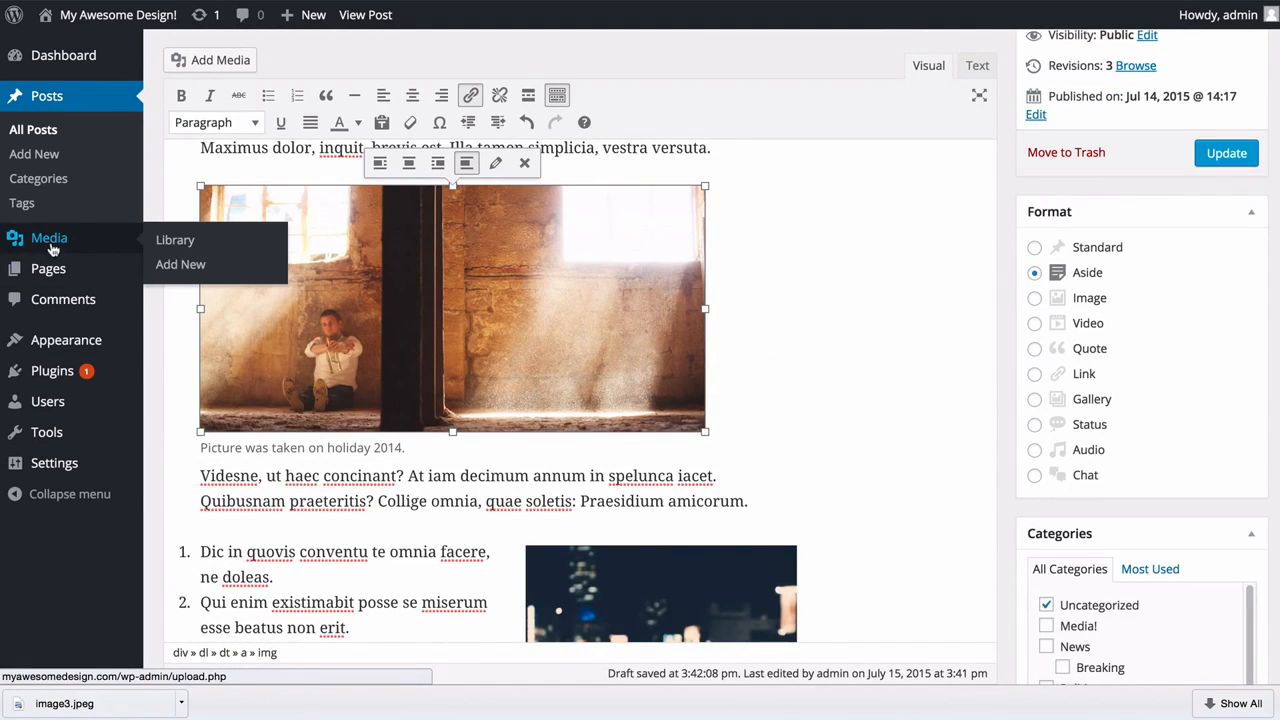
left_click(52, 248)
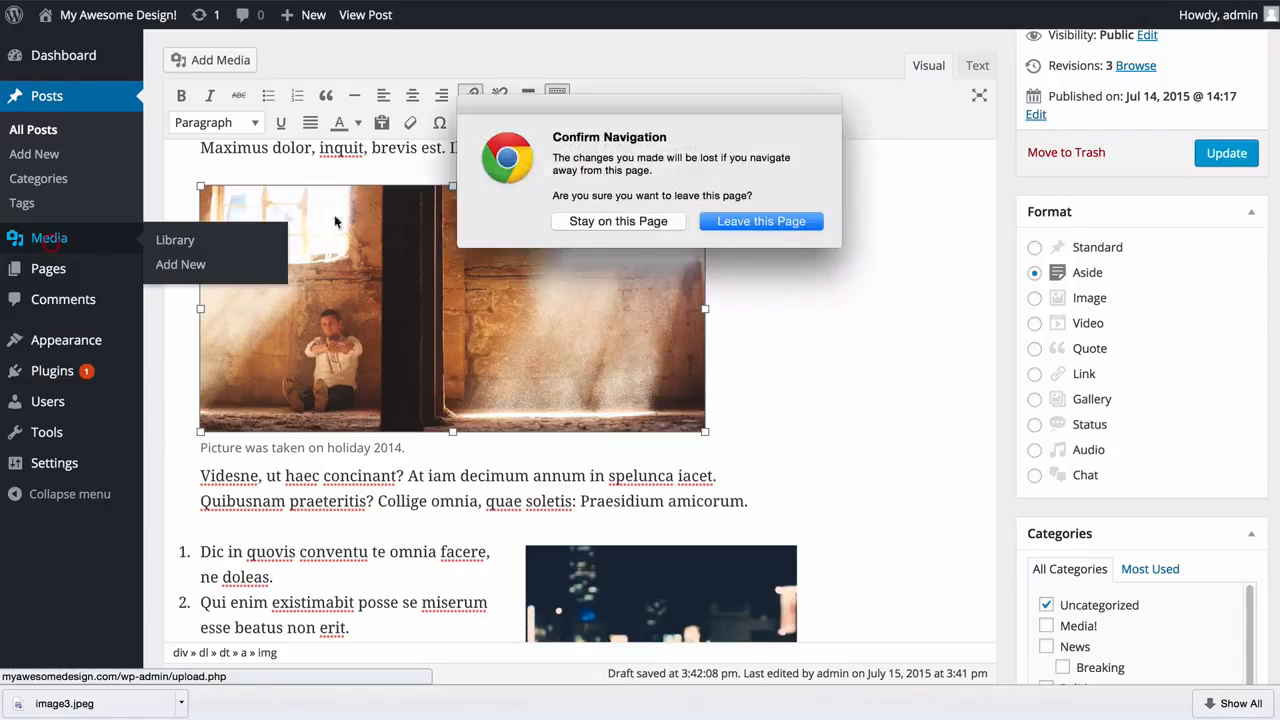
left_click(749, 221)
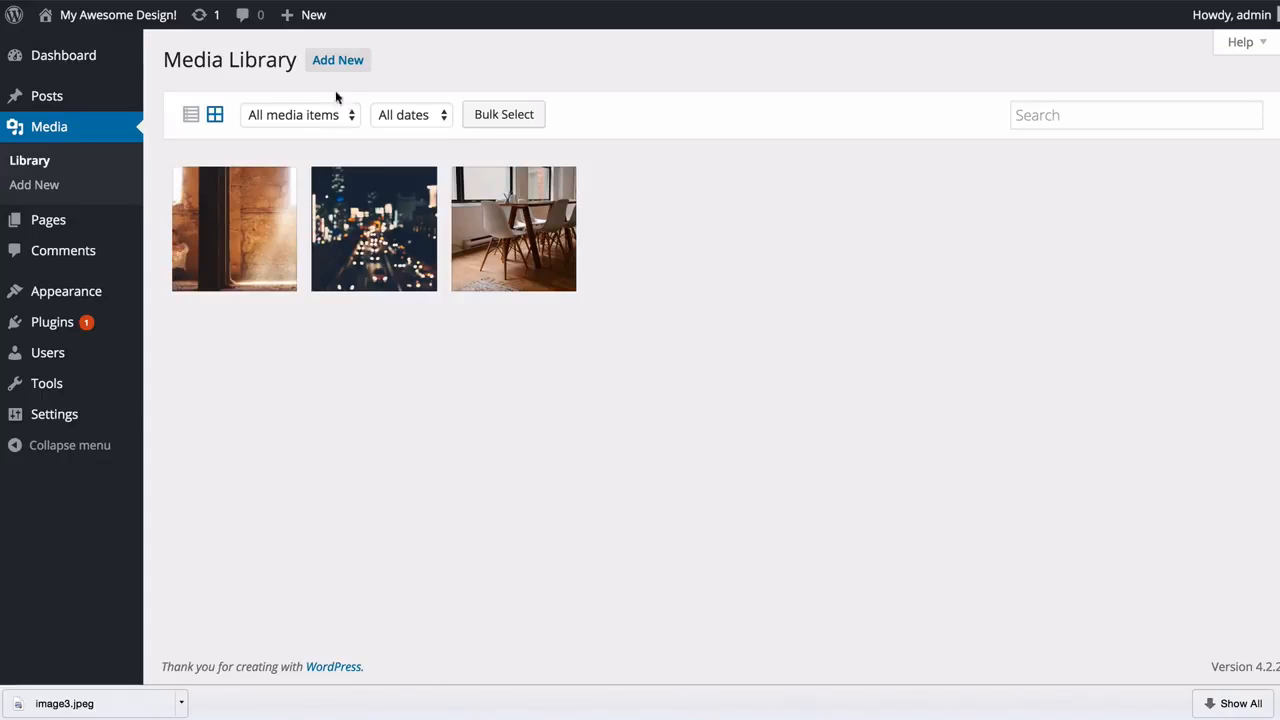
- Show the file upload area in the Media Library, then review the attachment details of image3.jpeg and close them
left_click(335, 62)
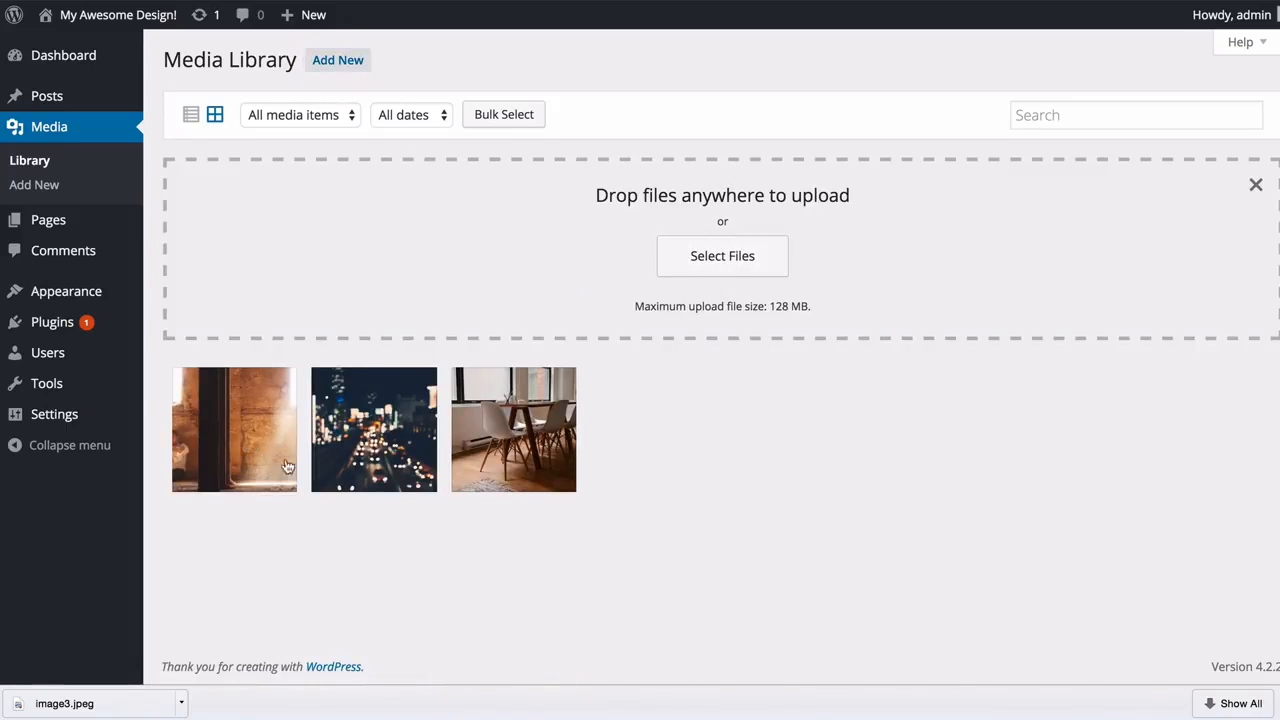
left_click(282, 410)
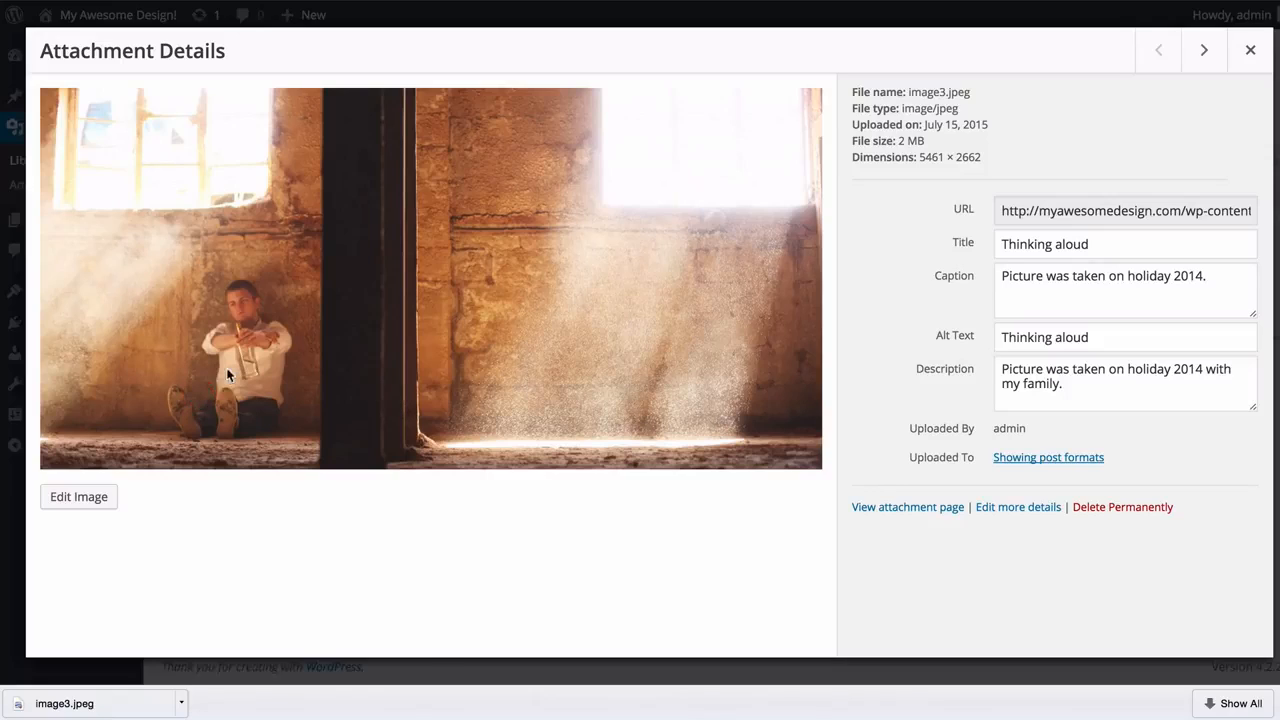
left_click(546, 683)
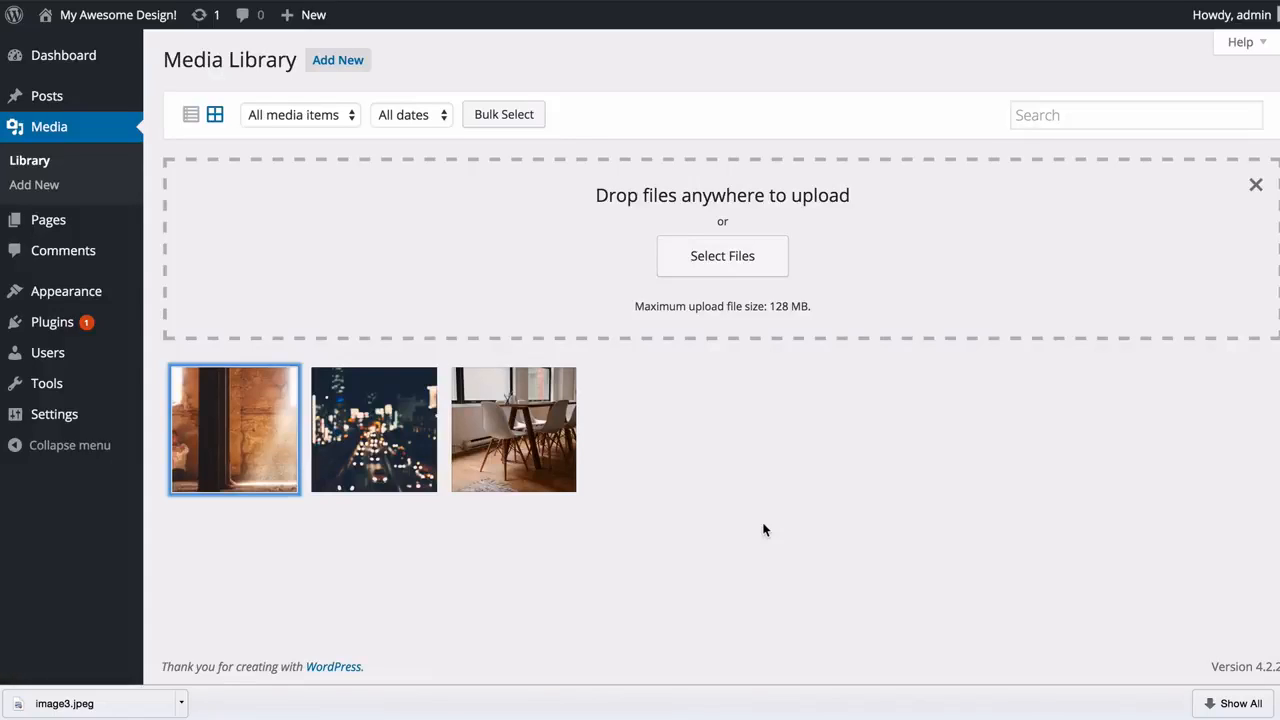